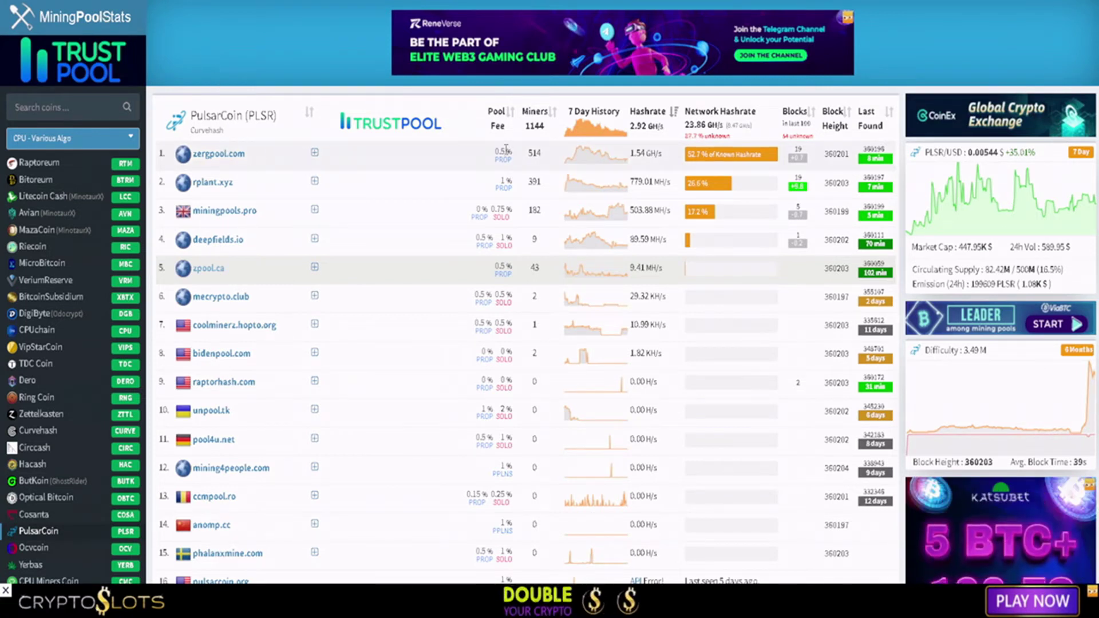
Open zpool.ca and set the stratum generator to North America and the curve algorithm (curve.na.mine.zpool.ca:4633).
mouse_move(571, 166)
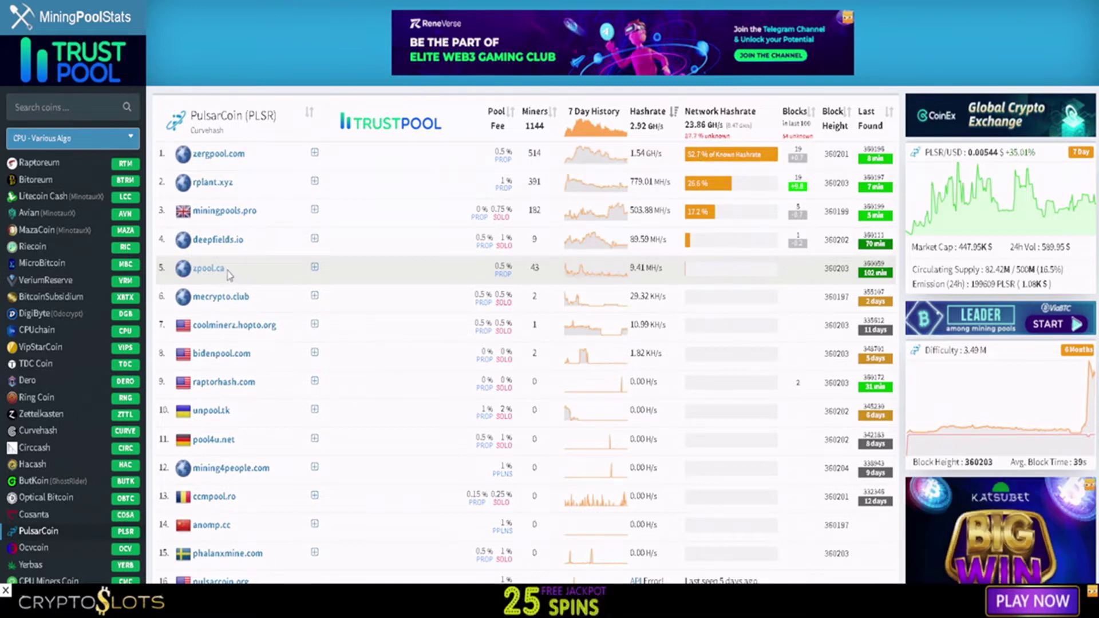
click(209, 268)
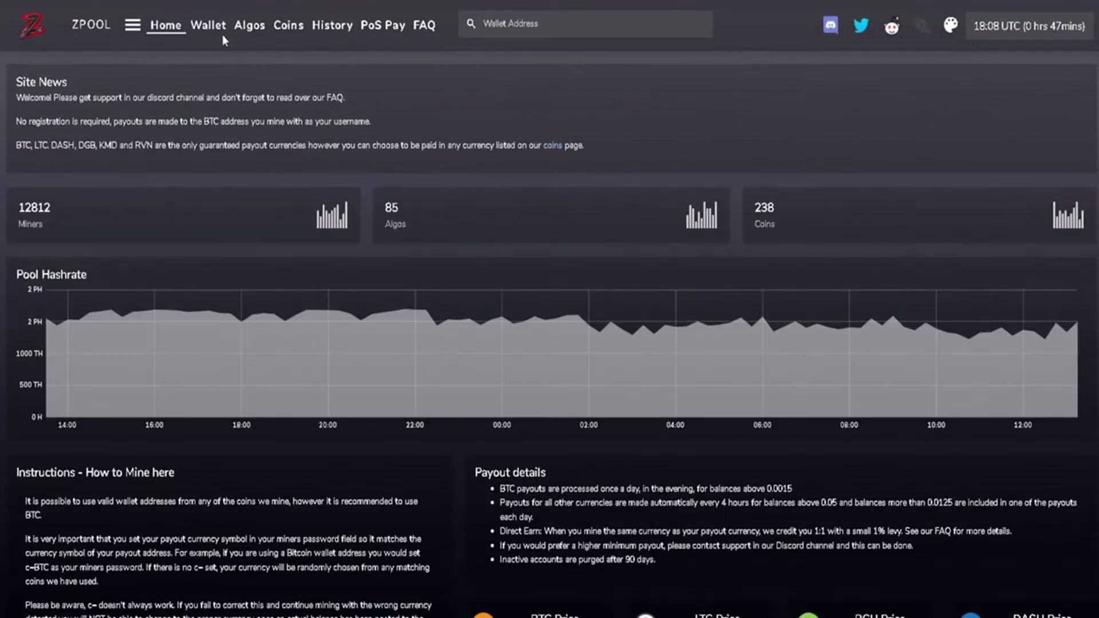
scroll(188, 166, down, 9)
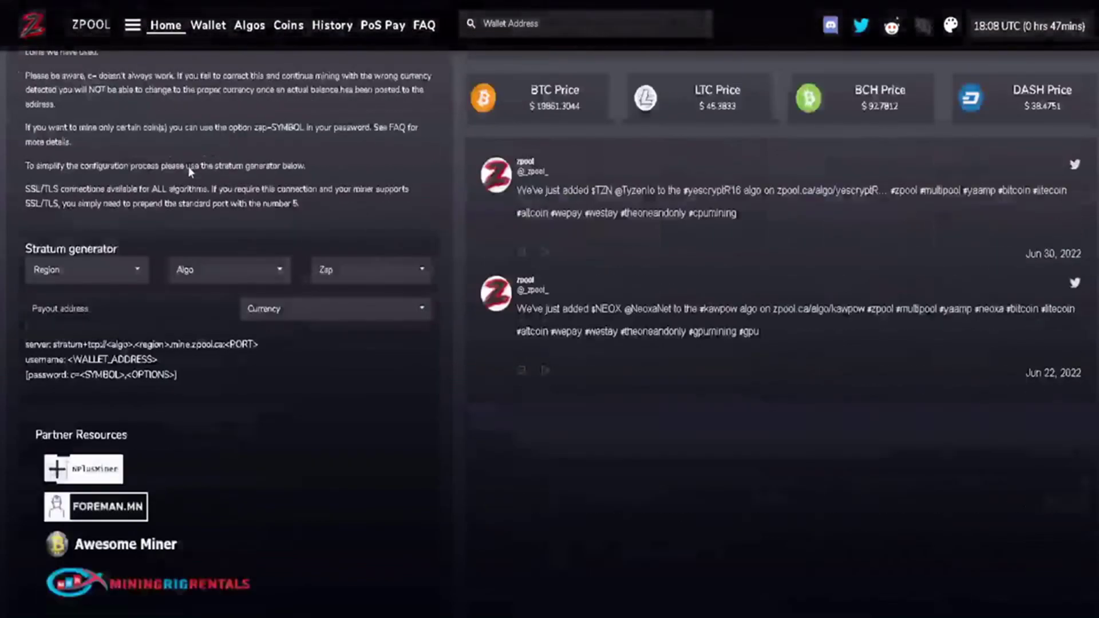
click(143, 268)
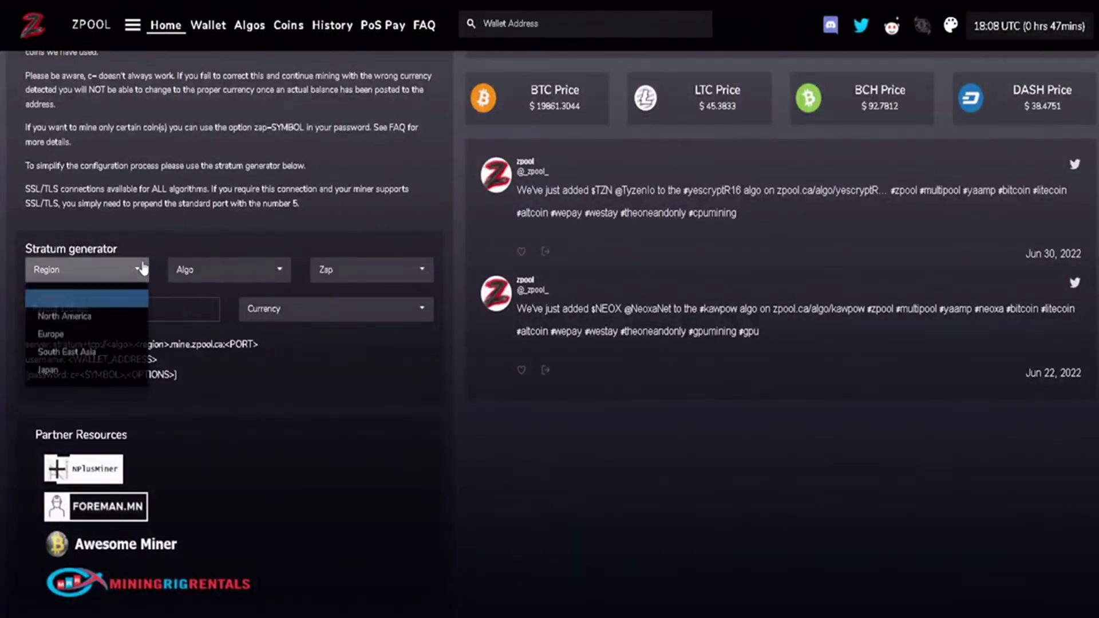
click(121, 315)
click(232, 271)
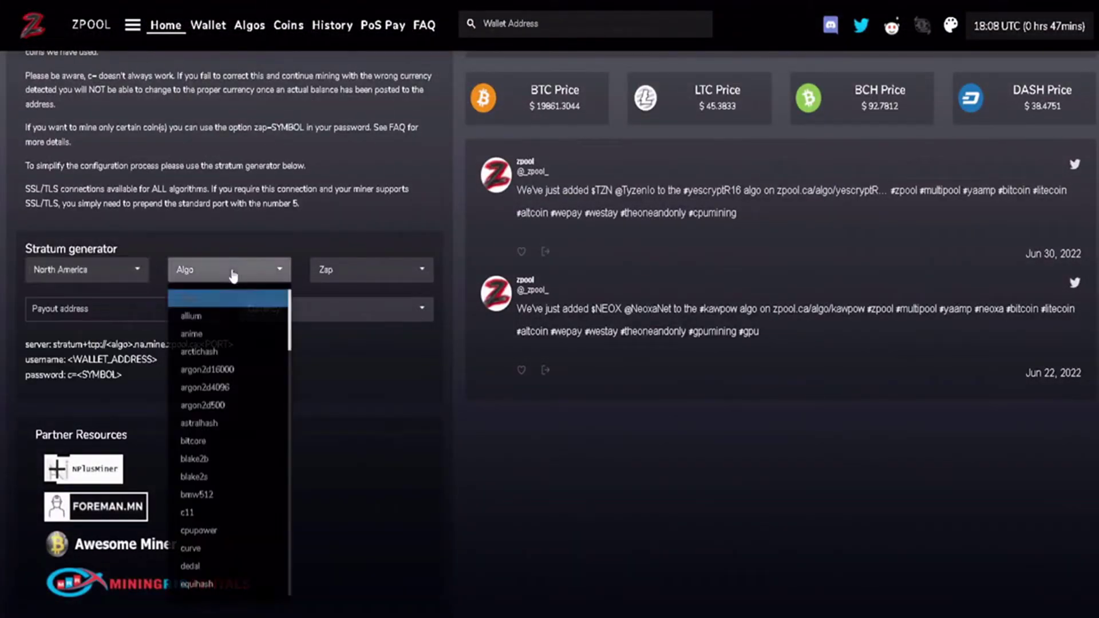
scroll(220, 367, down, 1)
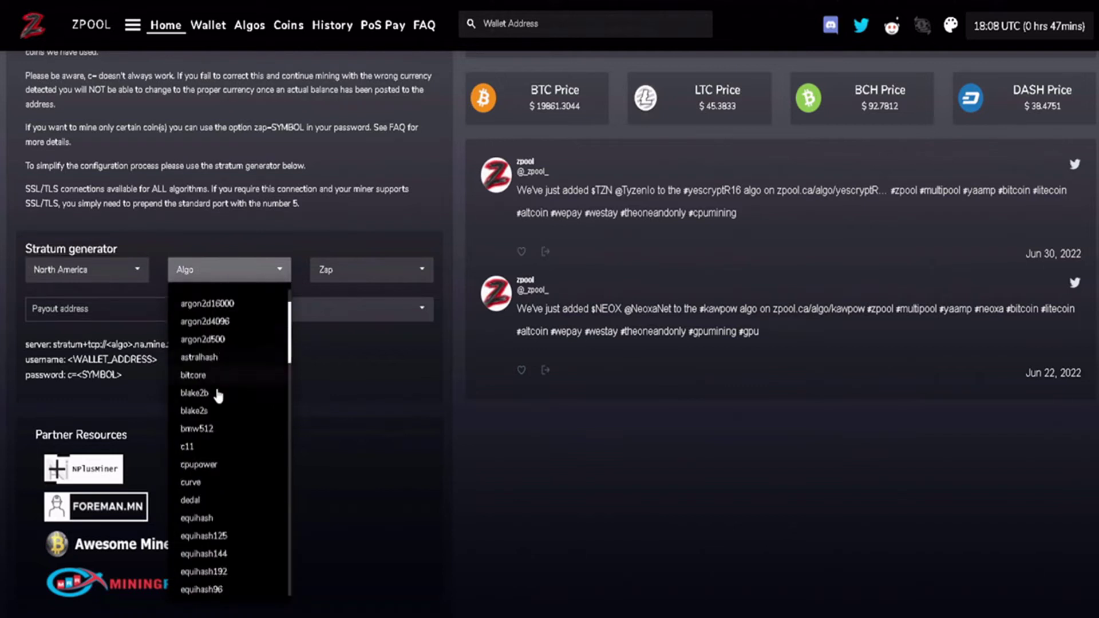
click(209, 484)
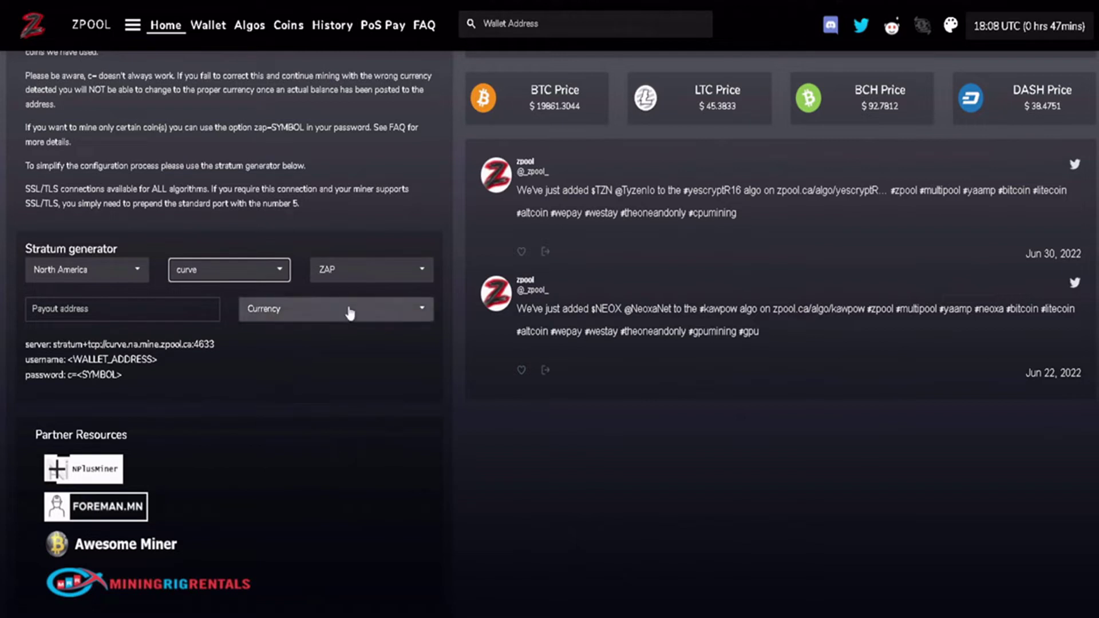
click(422, 271)
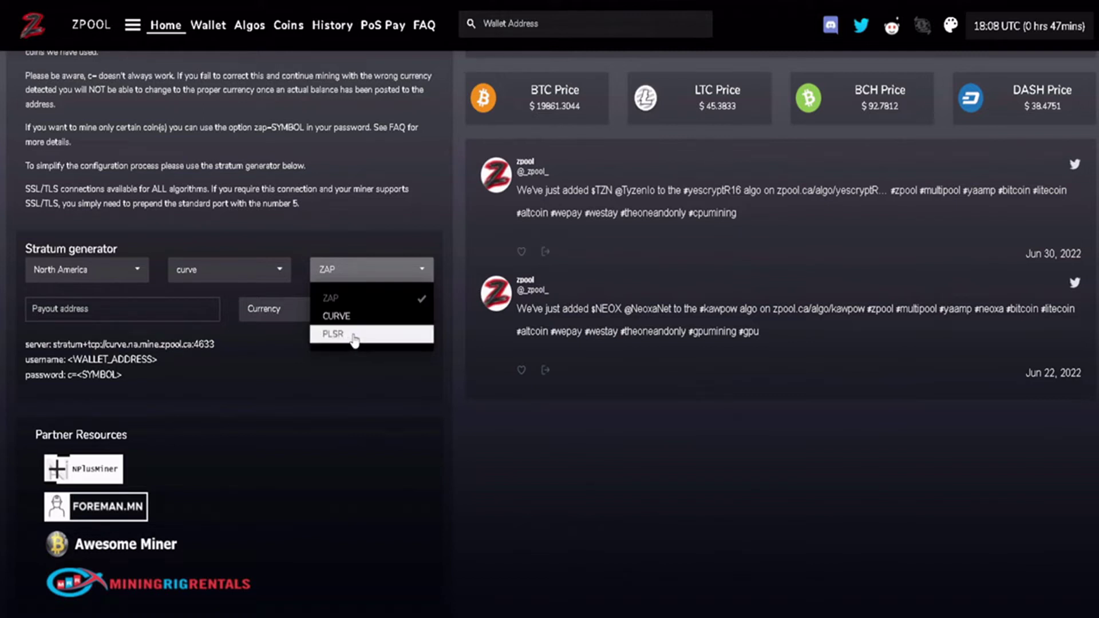
Select PLSR as the zap coin in the stratum generator.
click(401, 336)
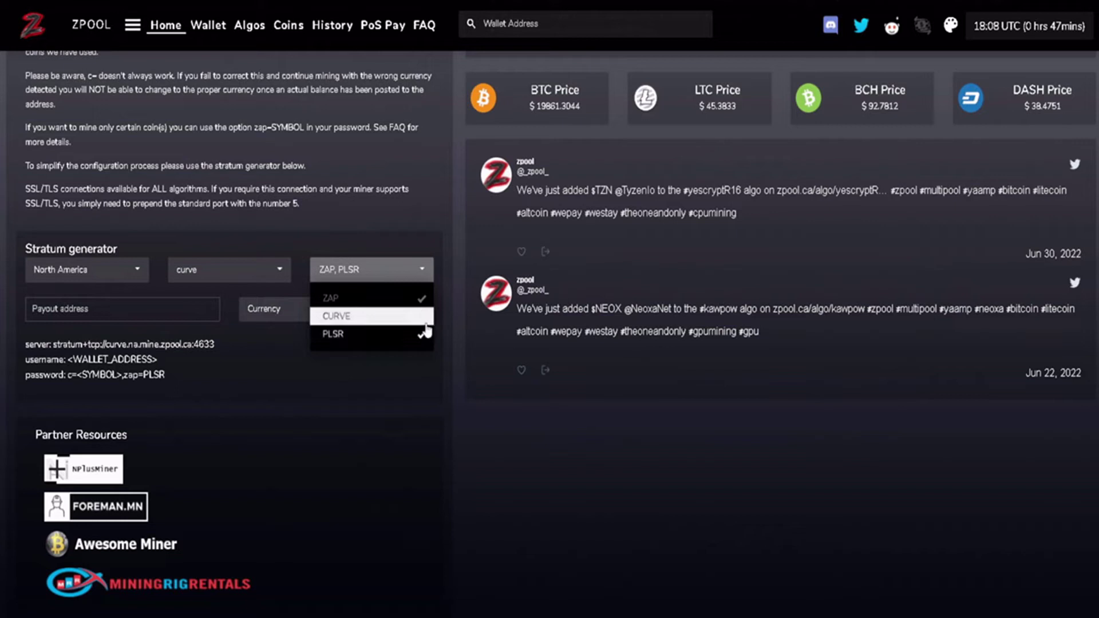
click(424, 332)
click(418, 335)
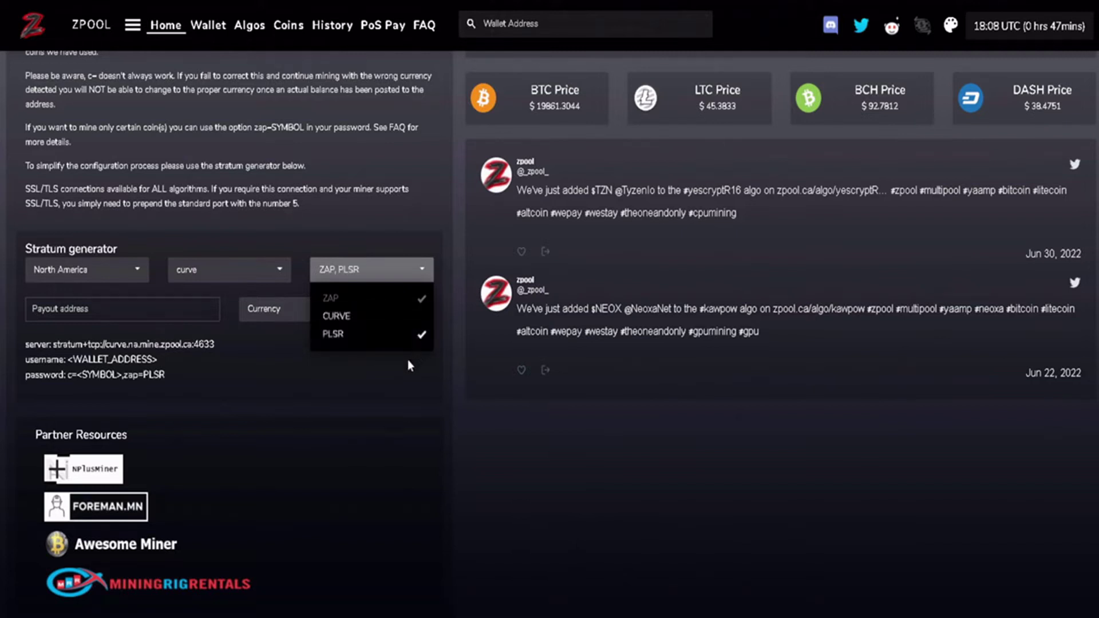
click(408, 360)
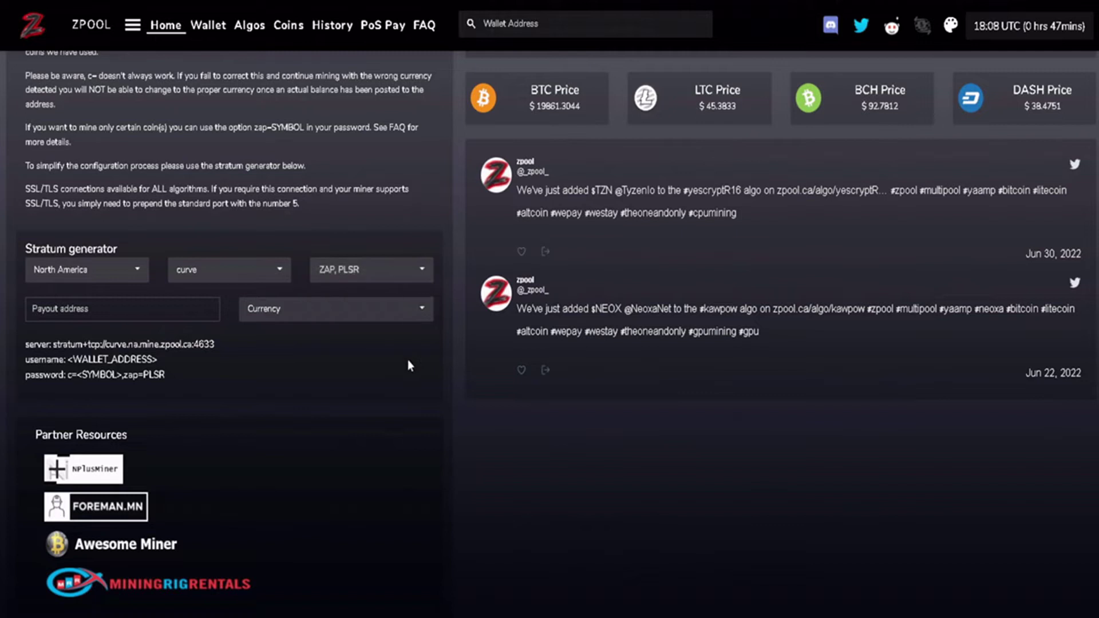
Choose PLSR as the payout currency, giving password c=PLSR,zap=PLSR.
click(345, 310)
scroll(322, 417, down, 3)
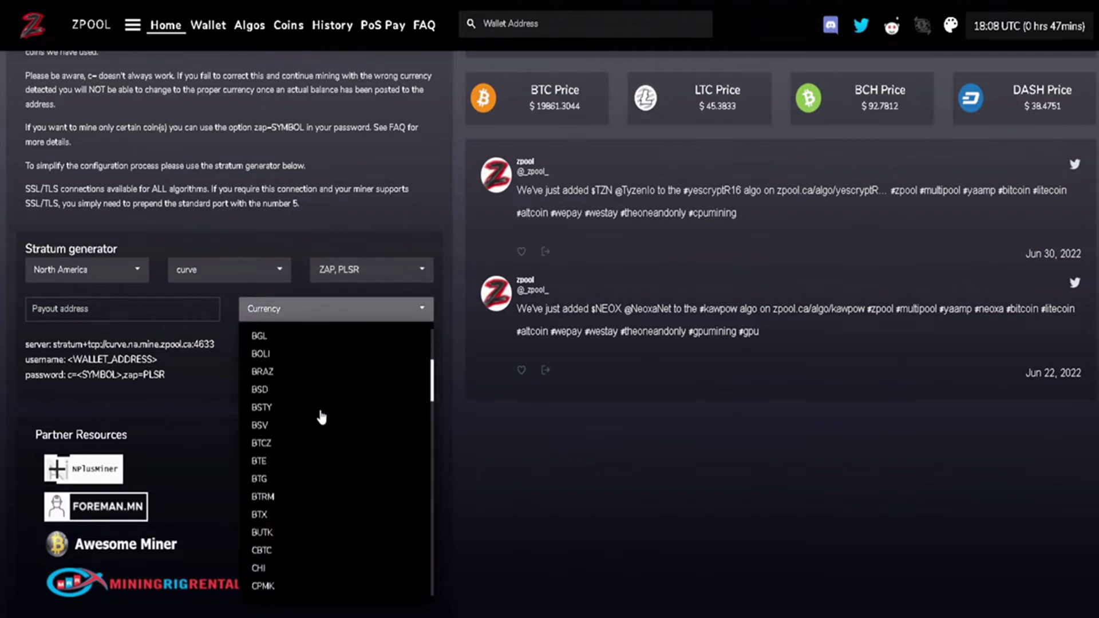
scroll(322, 418, down, 10)
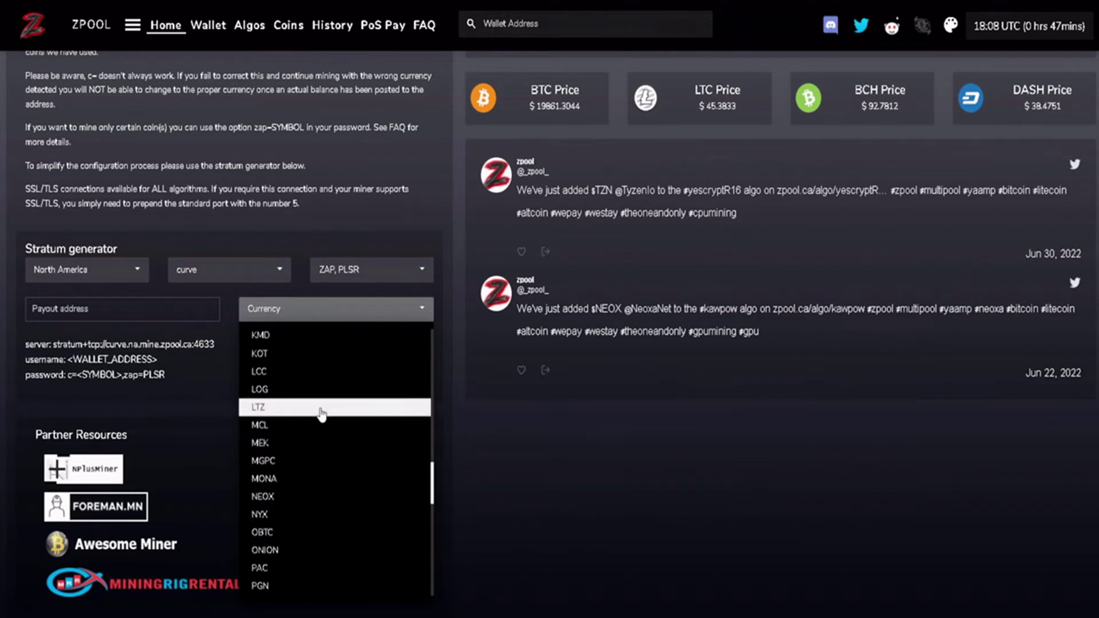
scroll(322, 415, down, 2)
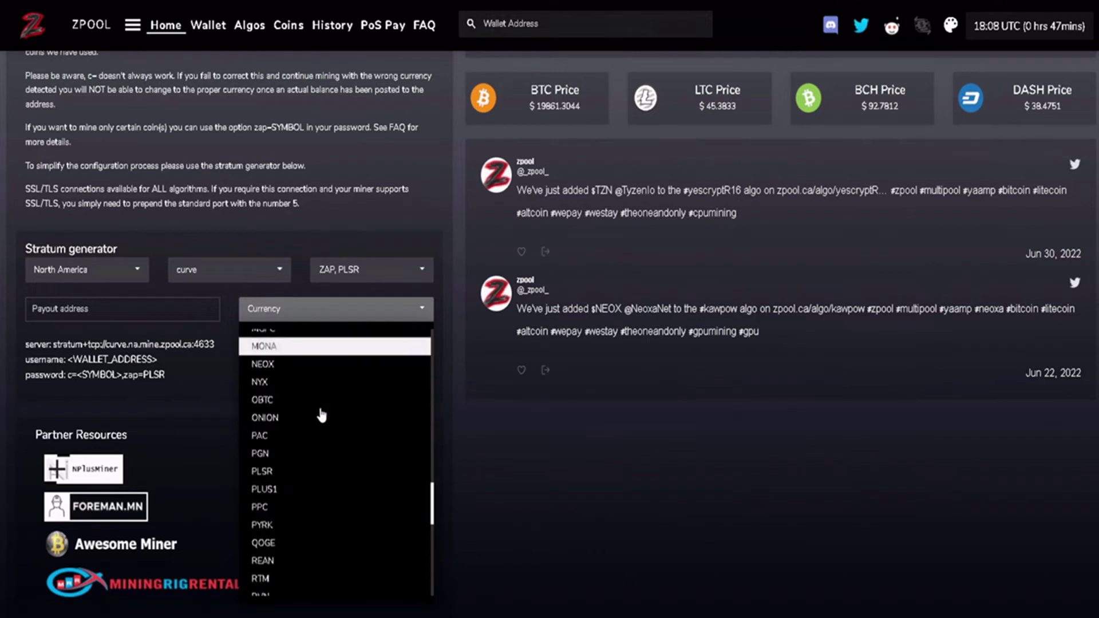
click(317, 469)
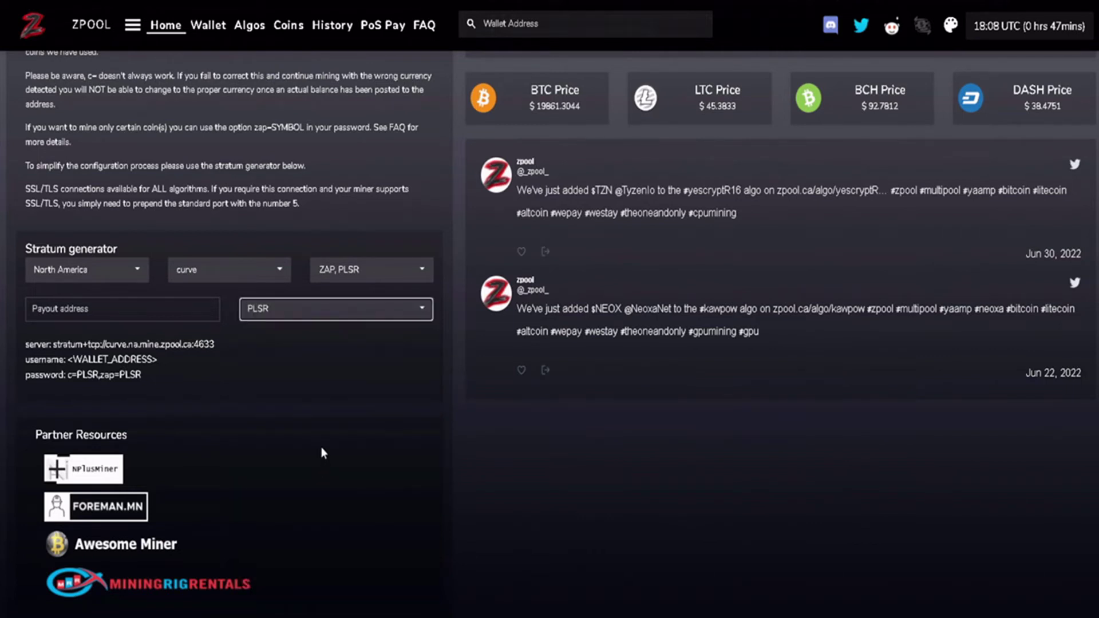
Copy the receiving address from Pulsar Wallet's Receiving addresses list, then close the wallet.
key(alt+Tab)
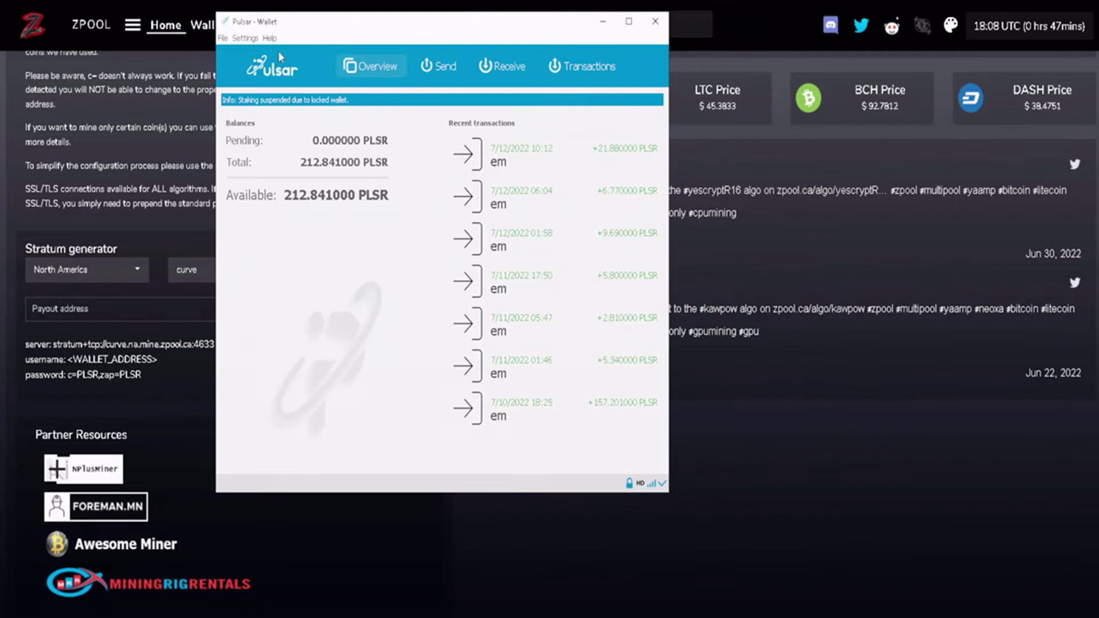
click(223, 37)
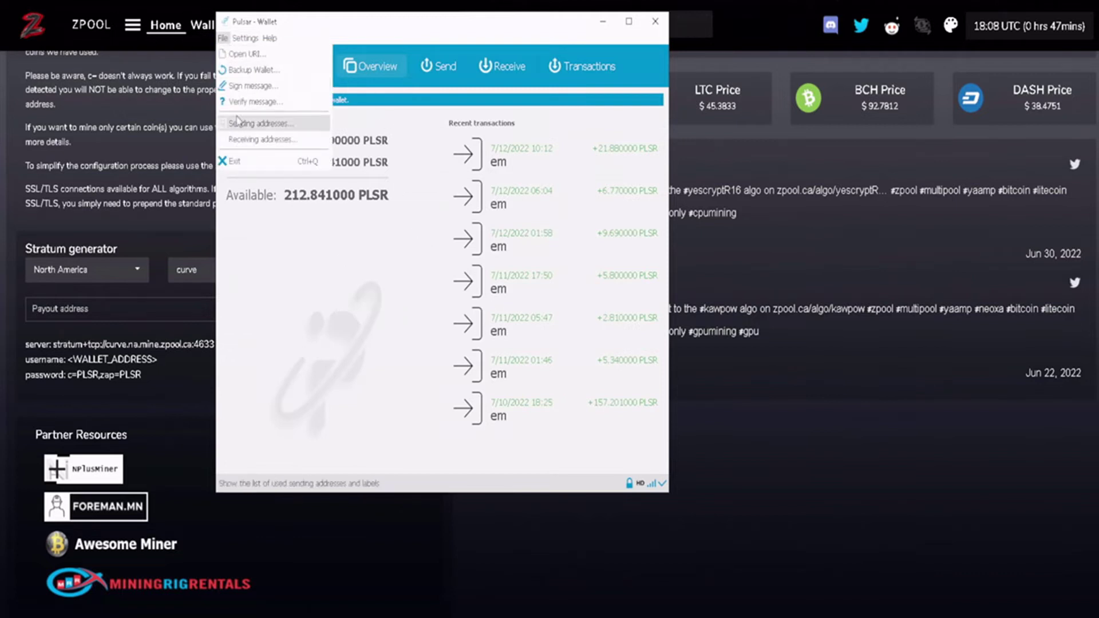
click(239, 141)
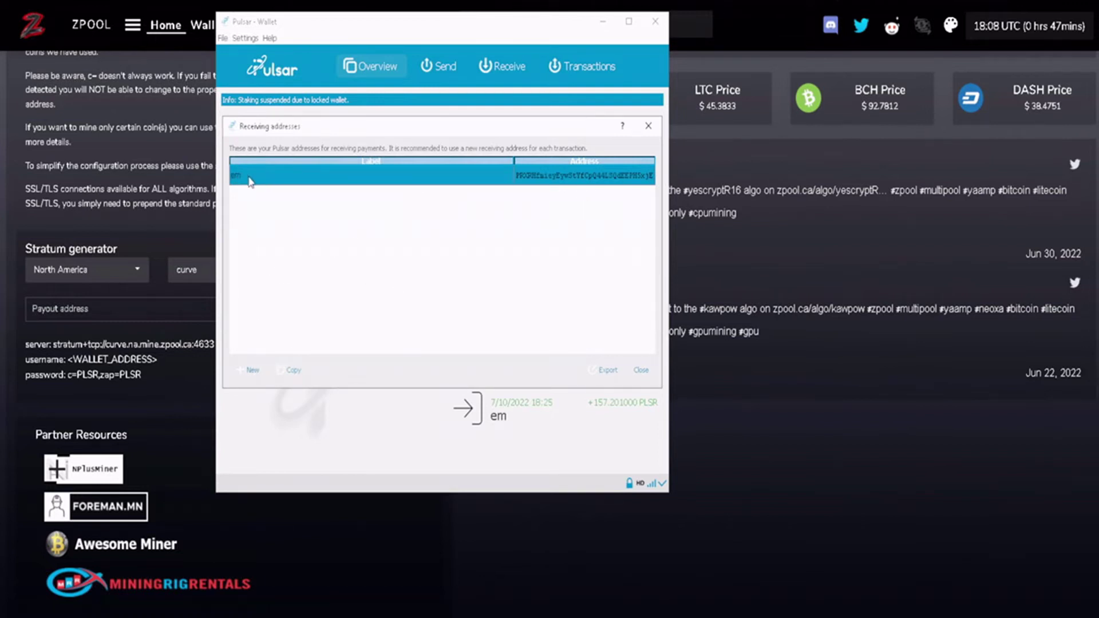
click(576, 178)
click(297, 372)
click(648, 125)
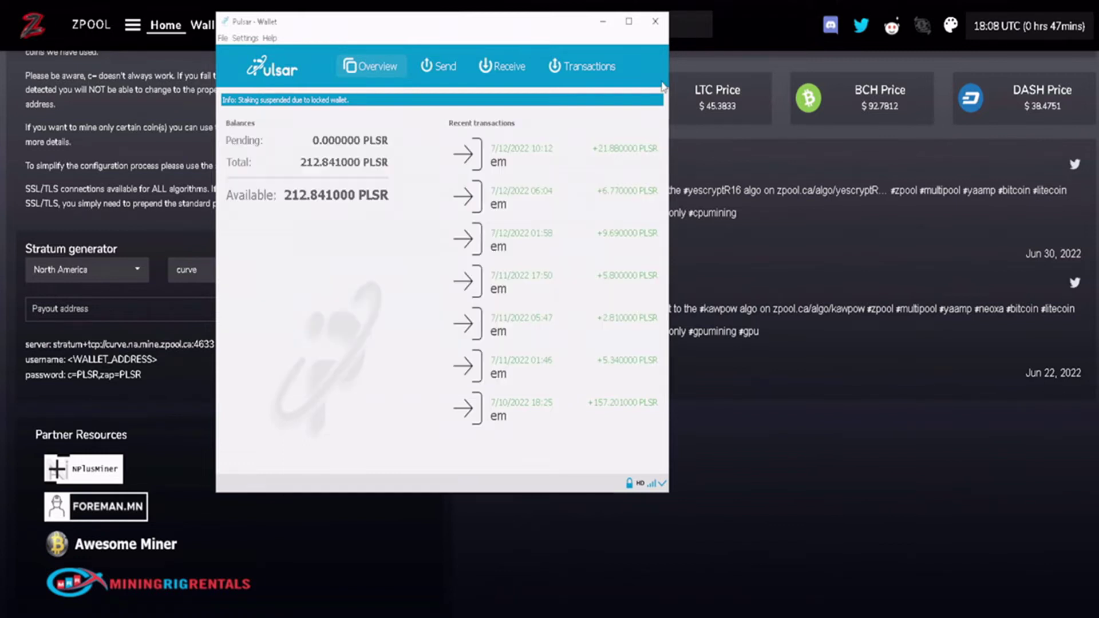
click(656, 21)
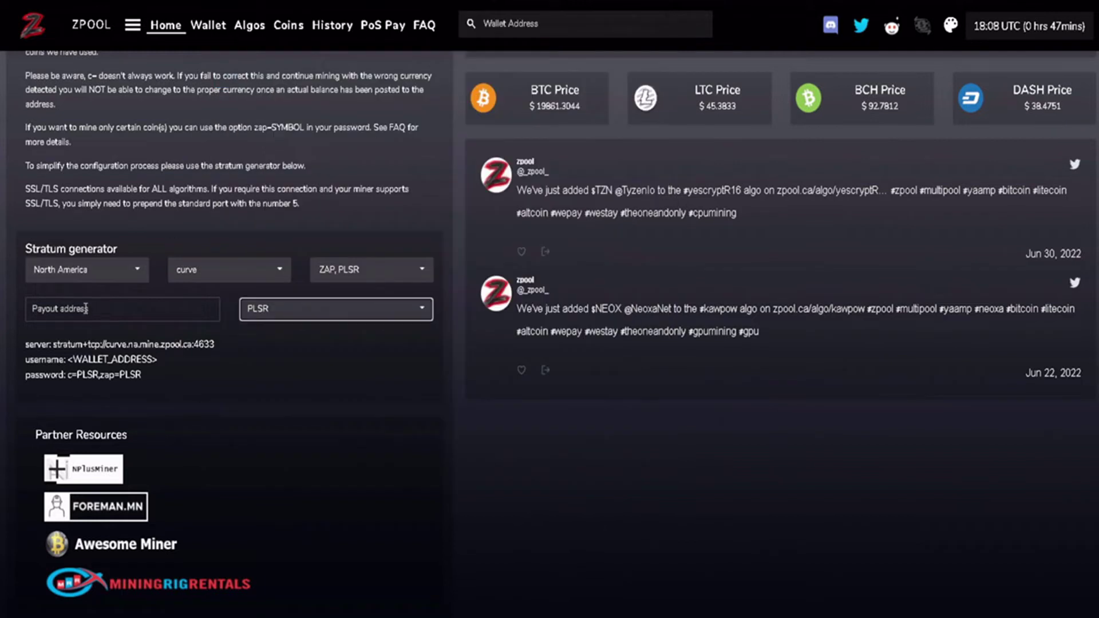
Paste the Pulsar wallet address as the payout address, keeping PLSR checked as the zap coin.
click(62, 308)
key(ctrl+v)
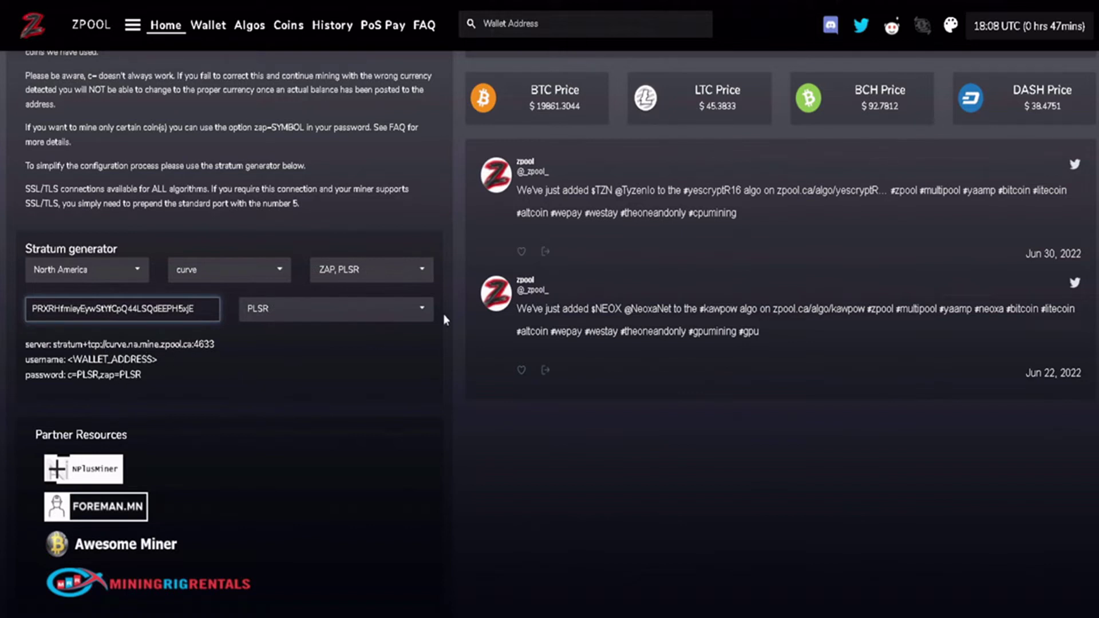
click(404, 276)
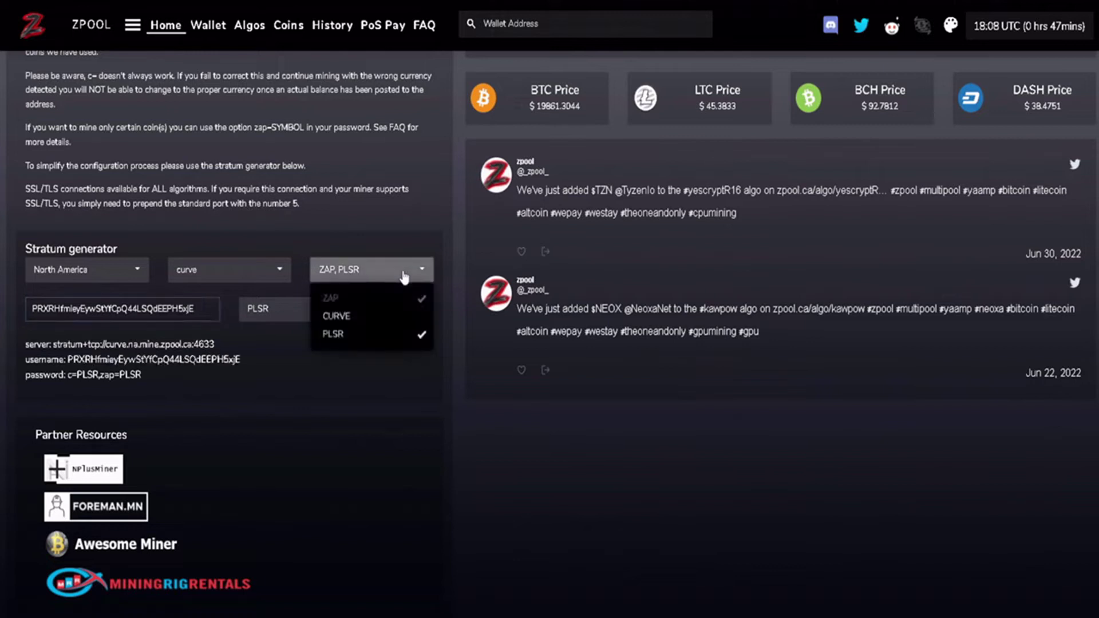
click(418, 335)
click(422, 337)
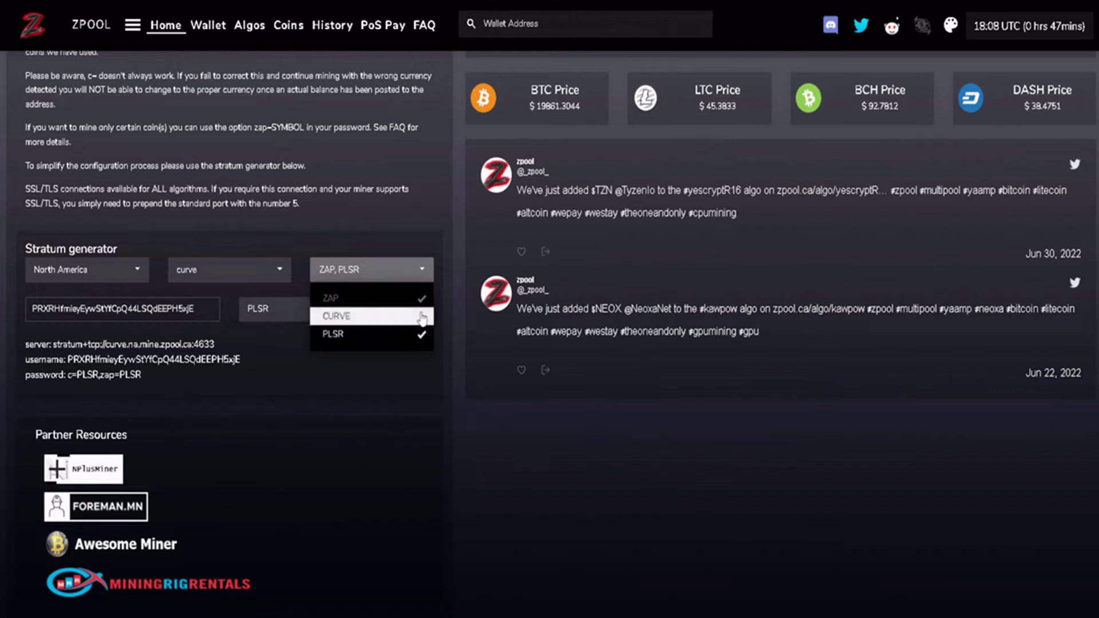
click(422, 335)
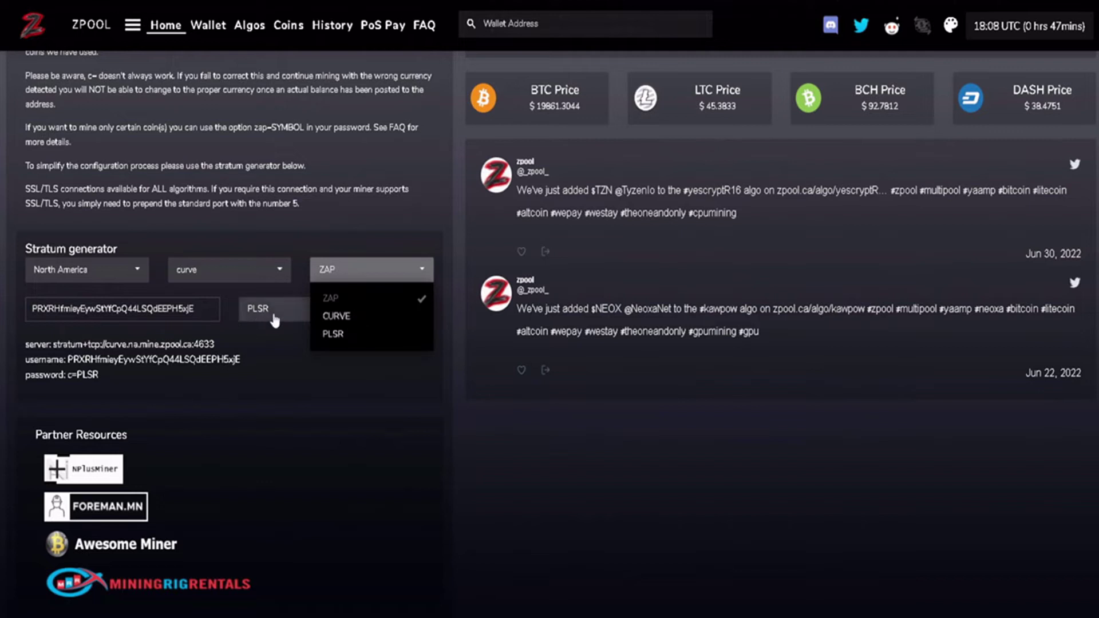
click(387, 338)
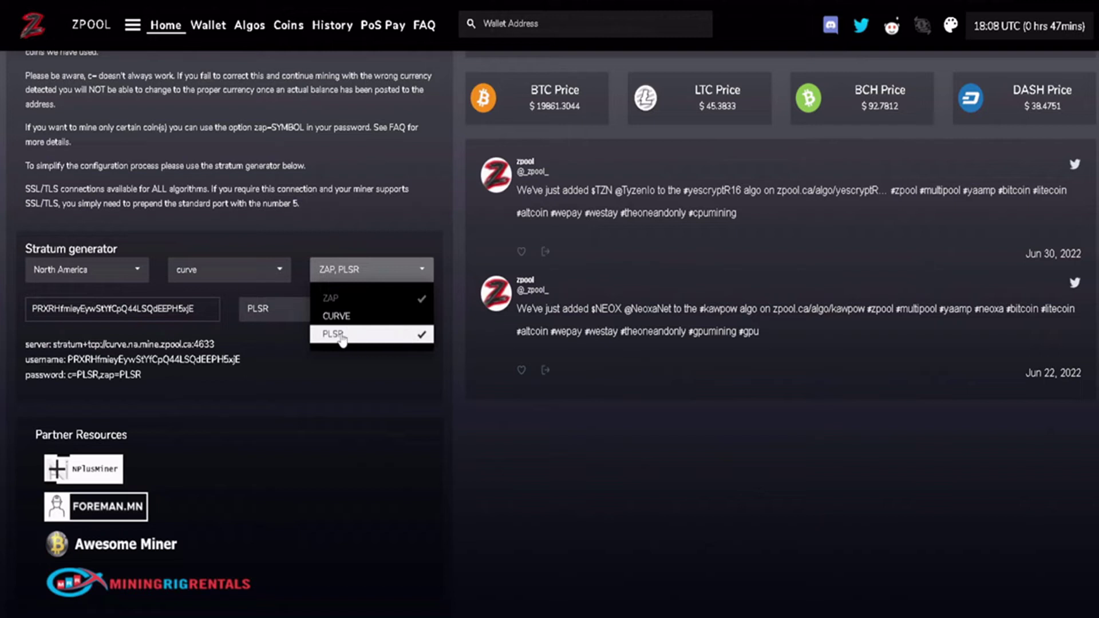
click(349, 368)
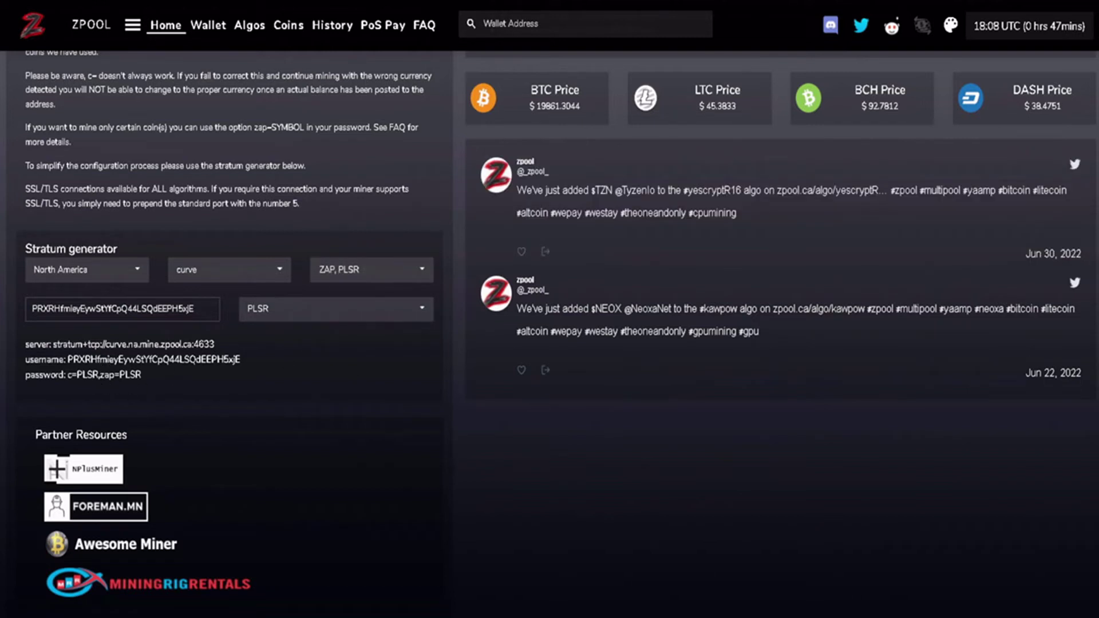
Duplicate start-pulsar as 'start-pulsar - Copy' in wildrig-multi-windows-0.31.9 and open it for editing.
key(alt+Tab)
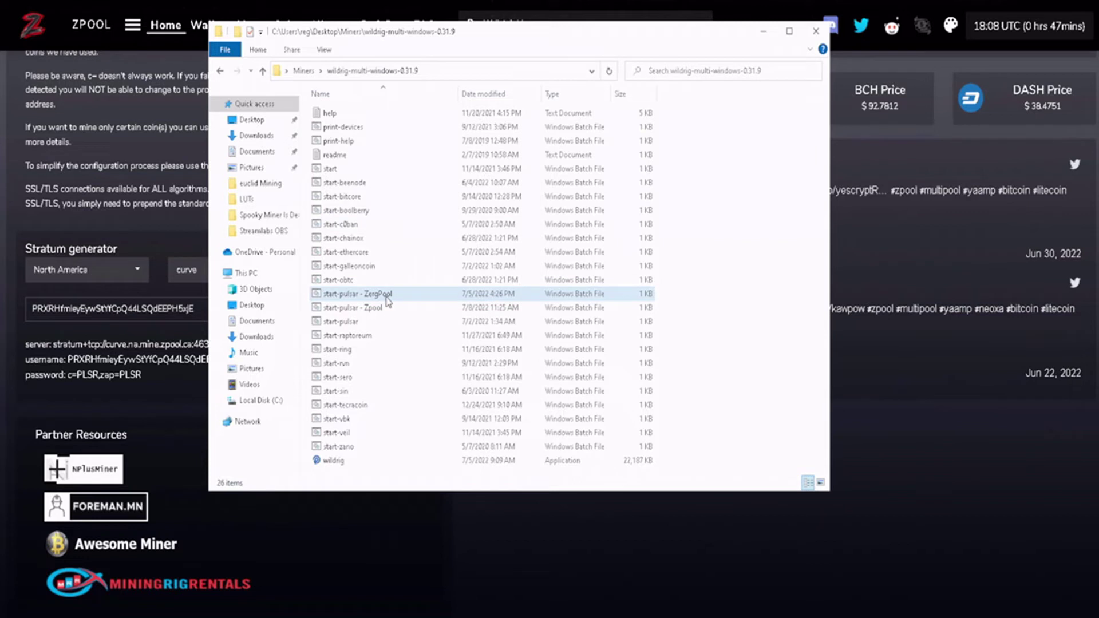
click(372, 323)
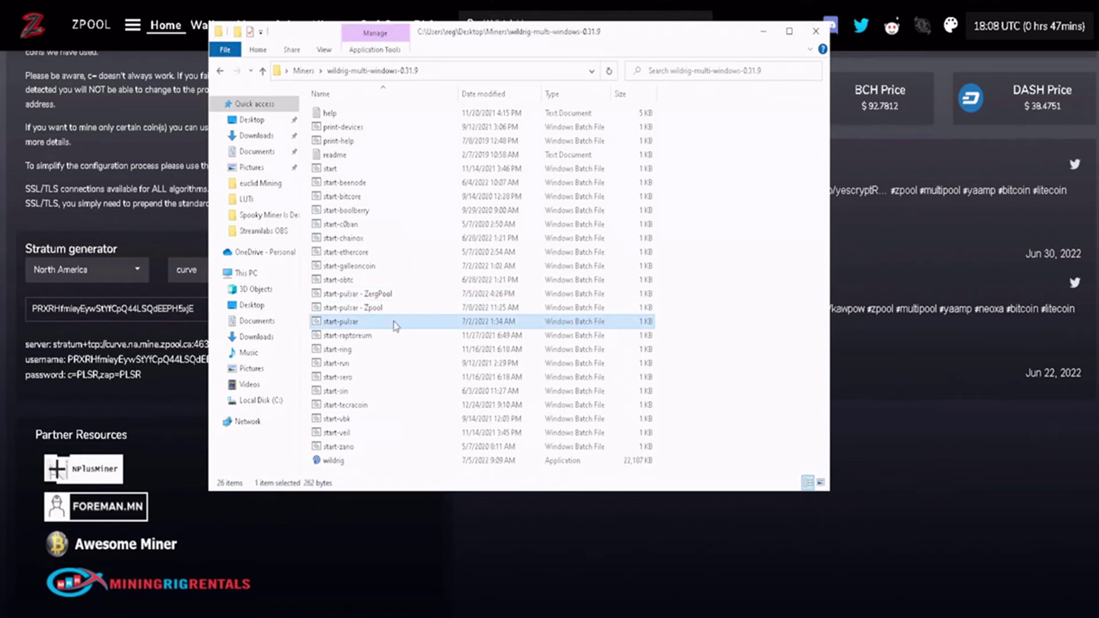
right_click(361, 321)
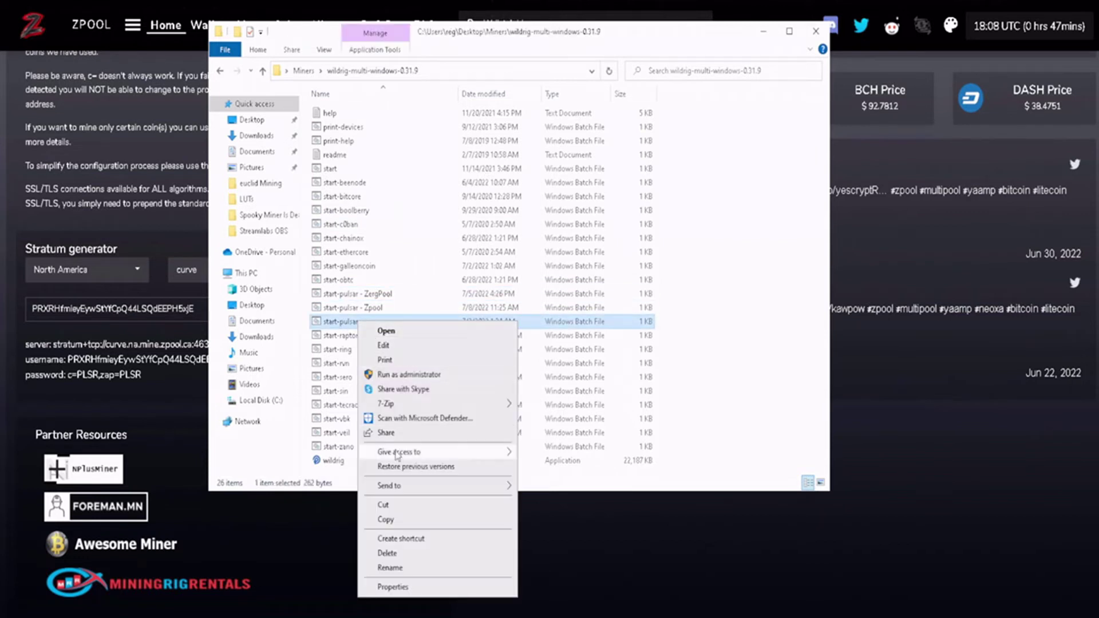
click(391, 507)
click(703, 293)
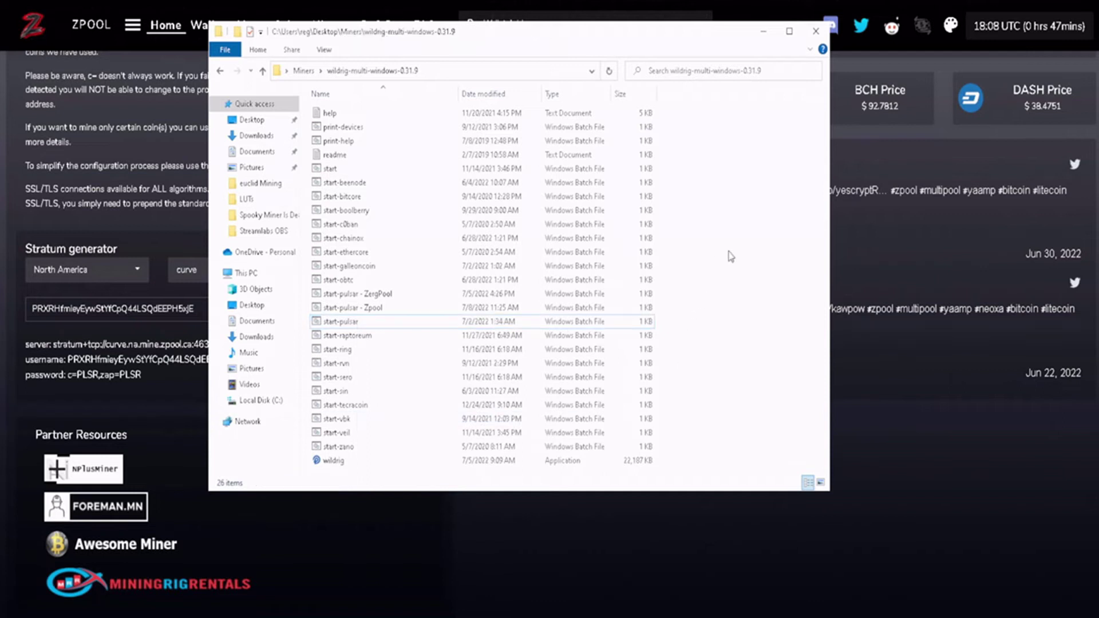
right_click(730, 253)
click(757, 362)
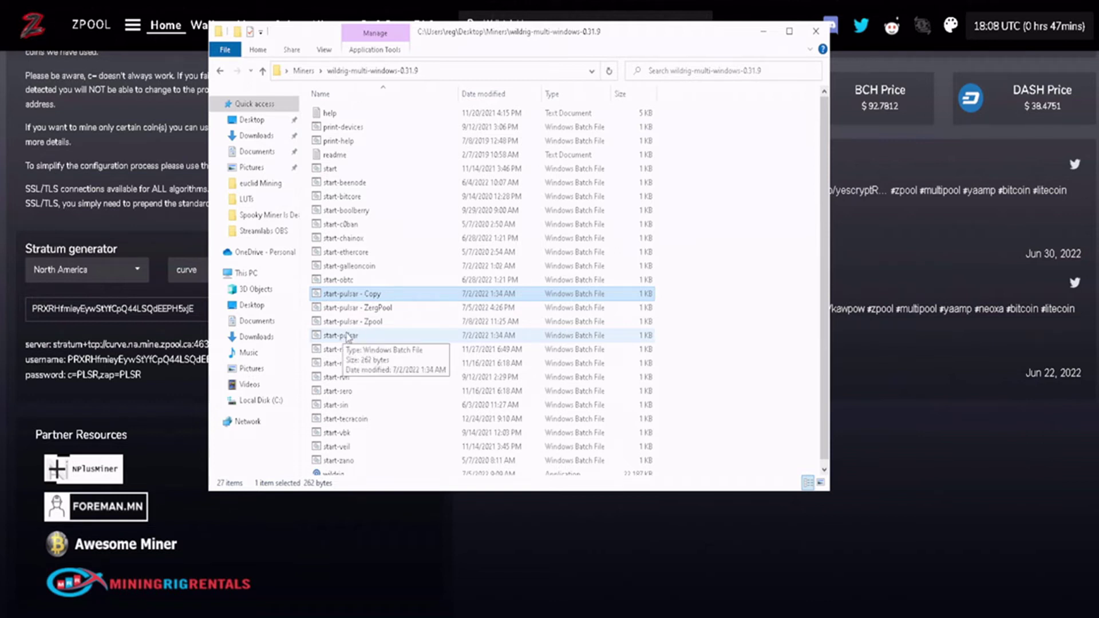
right_click(361, 299)
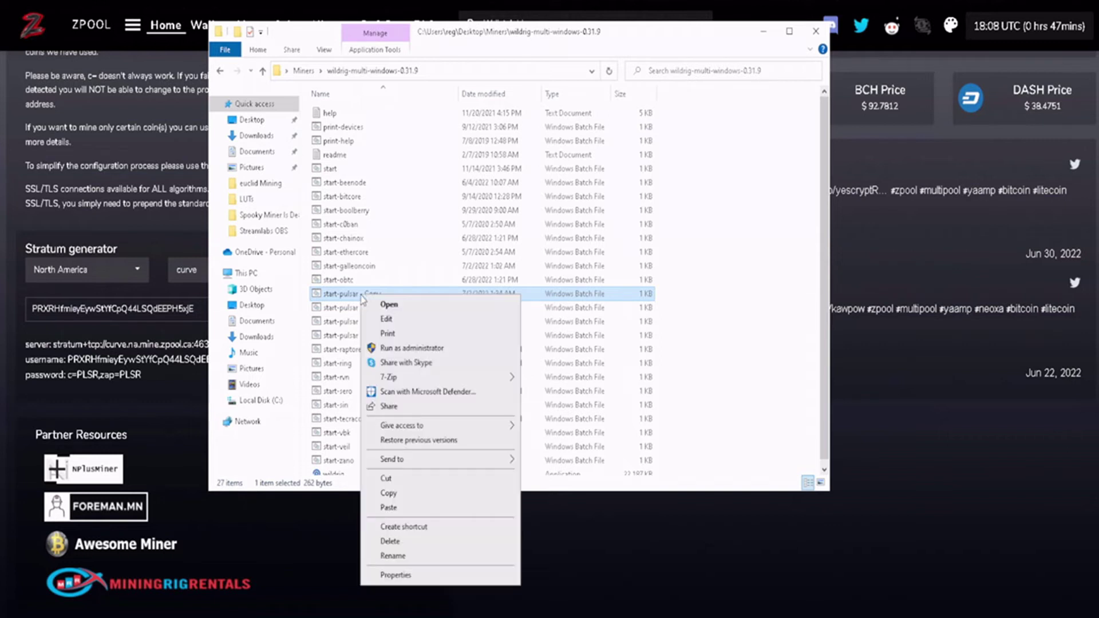
click(381, 321)
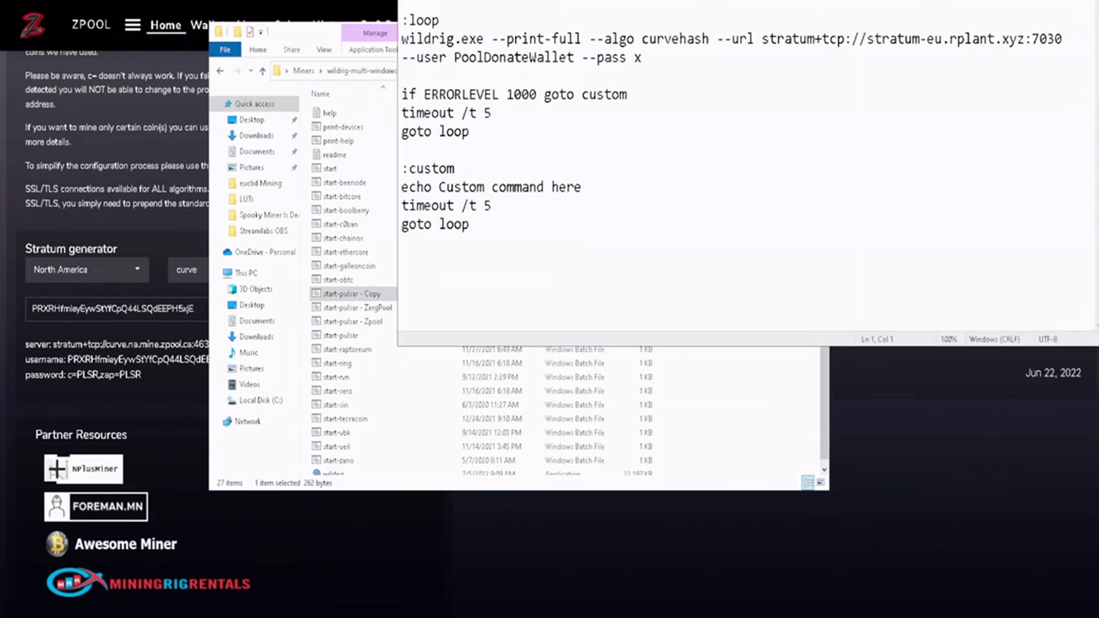
Also open 'start-pulsar - Zpool' in Notepad and stack both script windows, minimizing File Explorer.
click(374, 324)
right_click(375, 329)
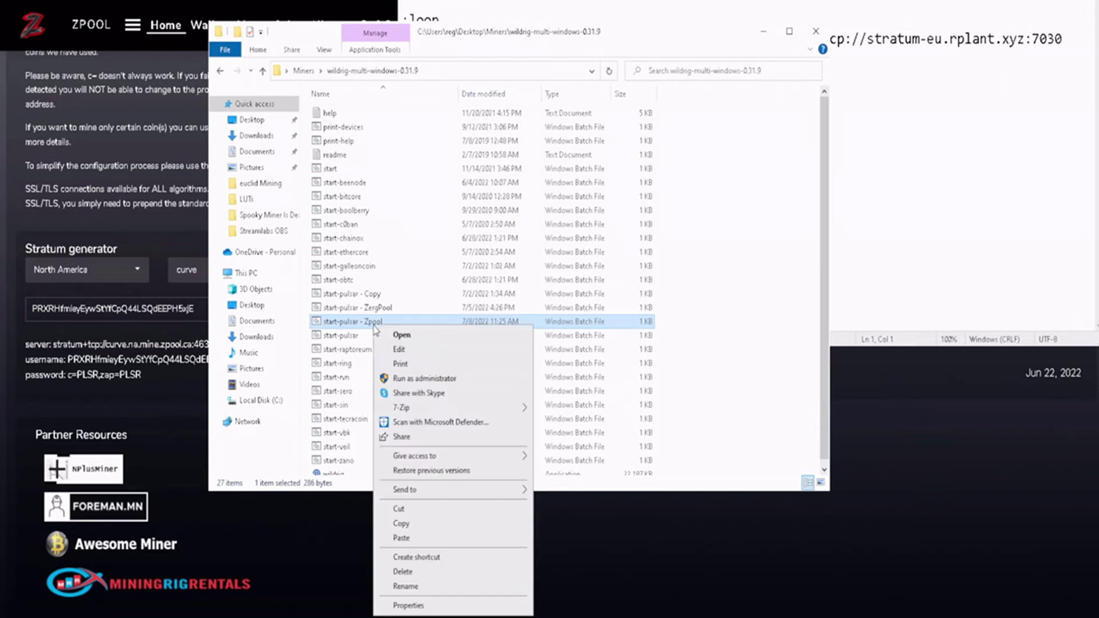
click(389, 351)
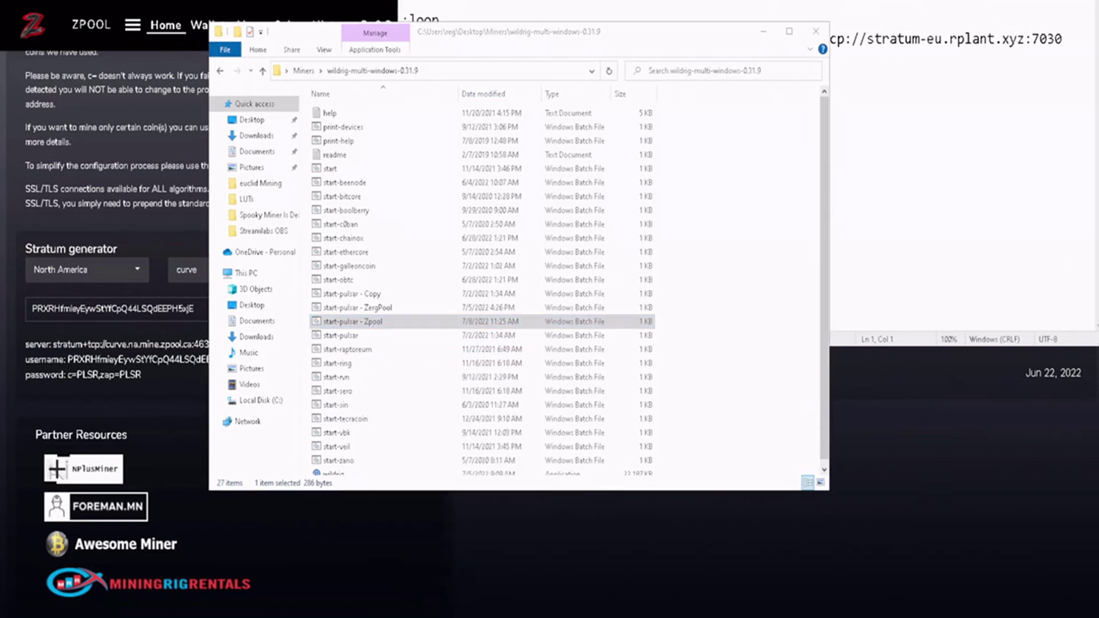
drag(619, 235, 525, 245)
click(926, 101)
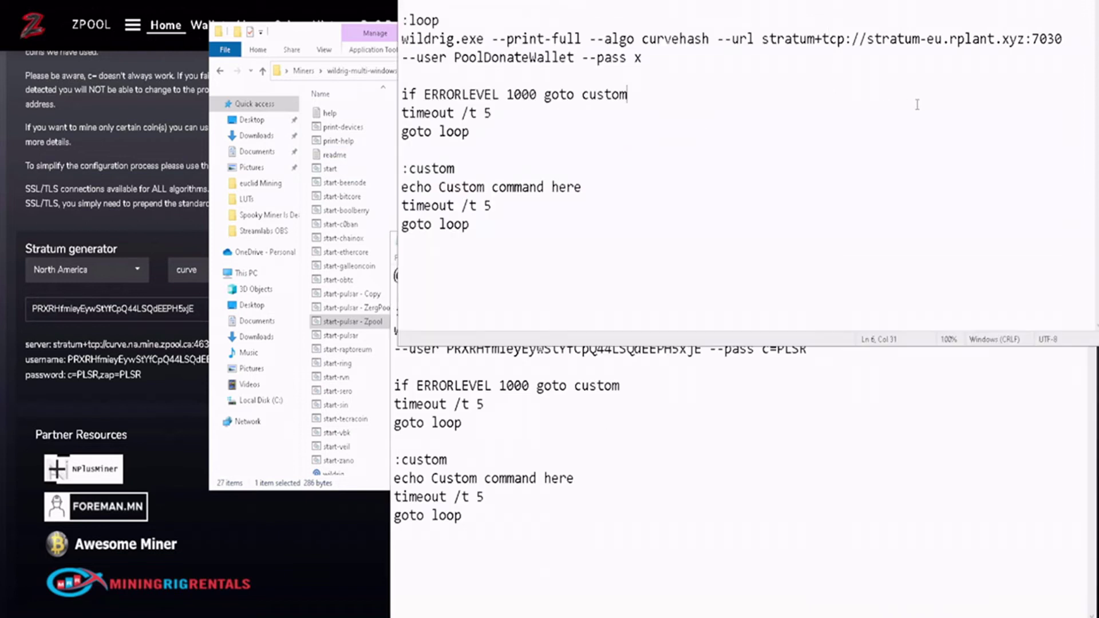
click(659, 384)
drag(684, 240, 685, 316)
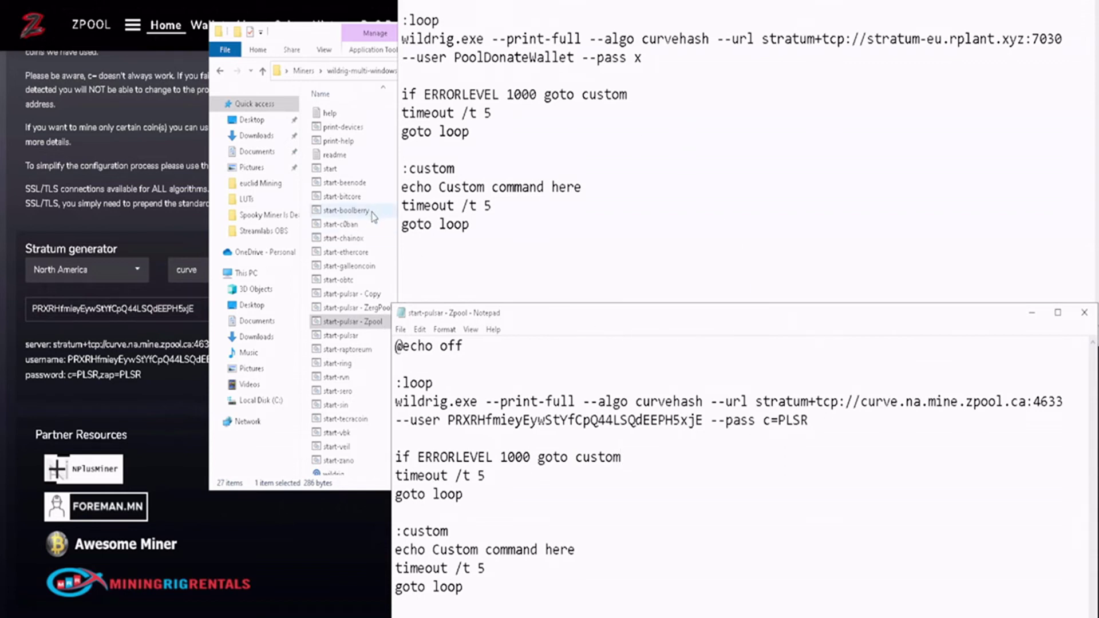
click(396, 37)
click(764, 32)
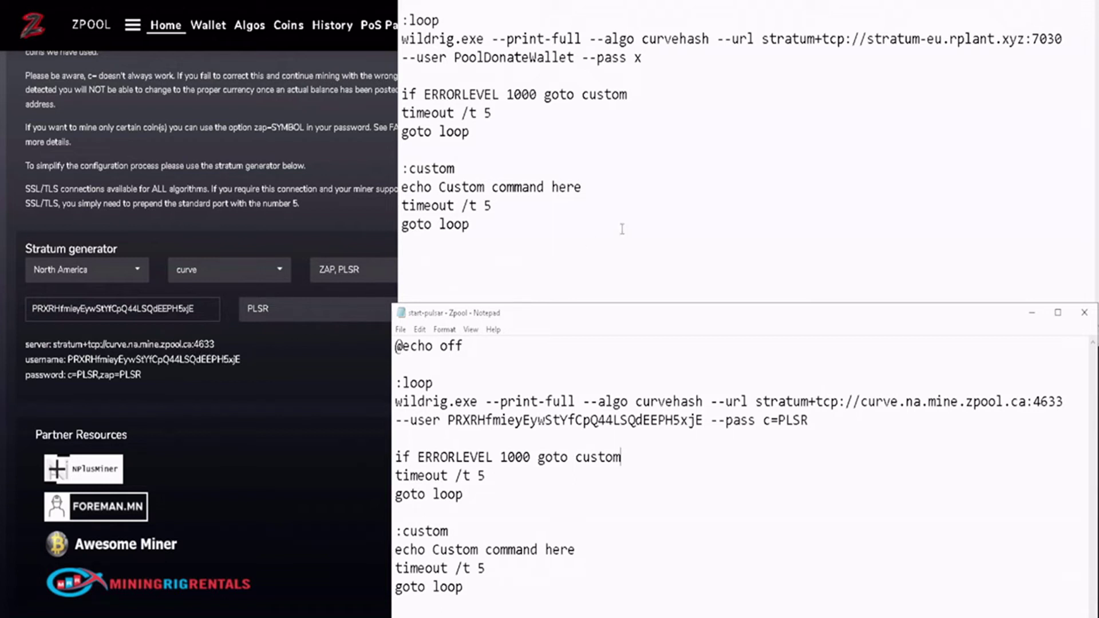
Replace the rplant --url with stratum+tcp://curve.na.mine.zpool.ca:4633 copied from the zpool page.
drag(767, 39, 837, 39)
drag(765, 40, 1051, 37)
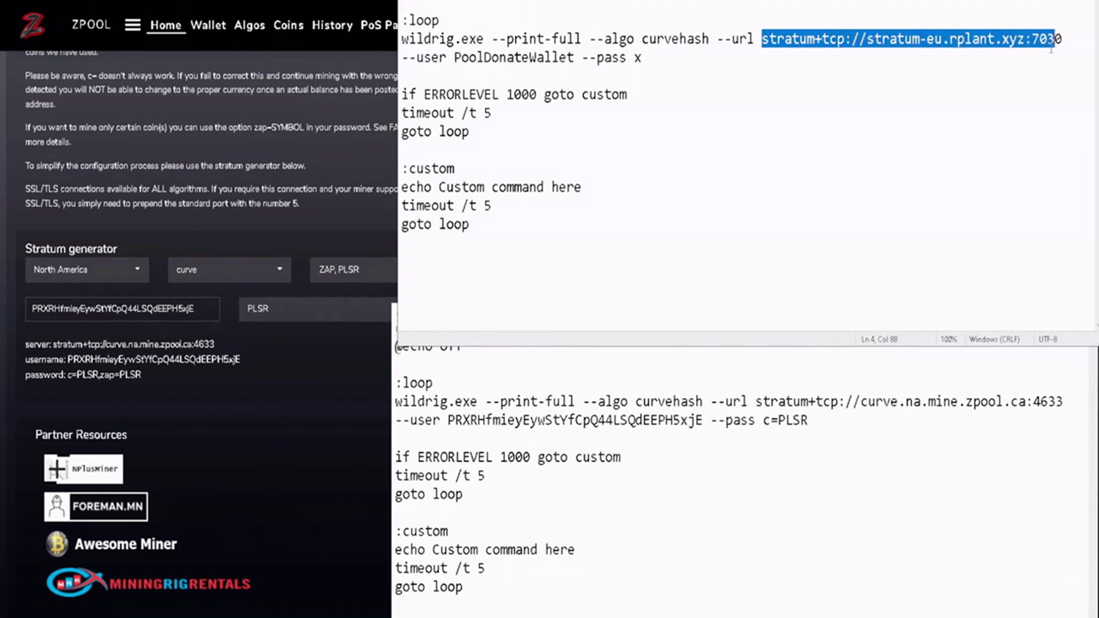
click(1062, 38)
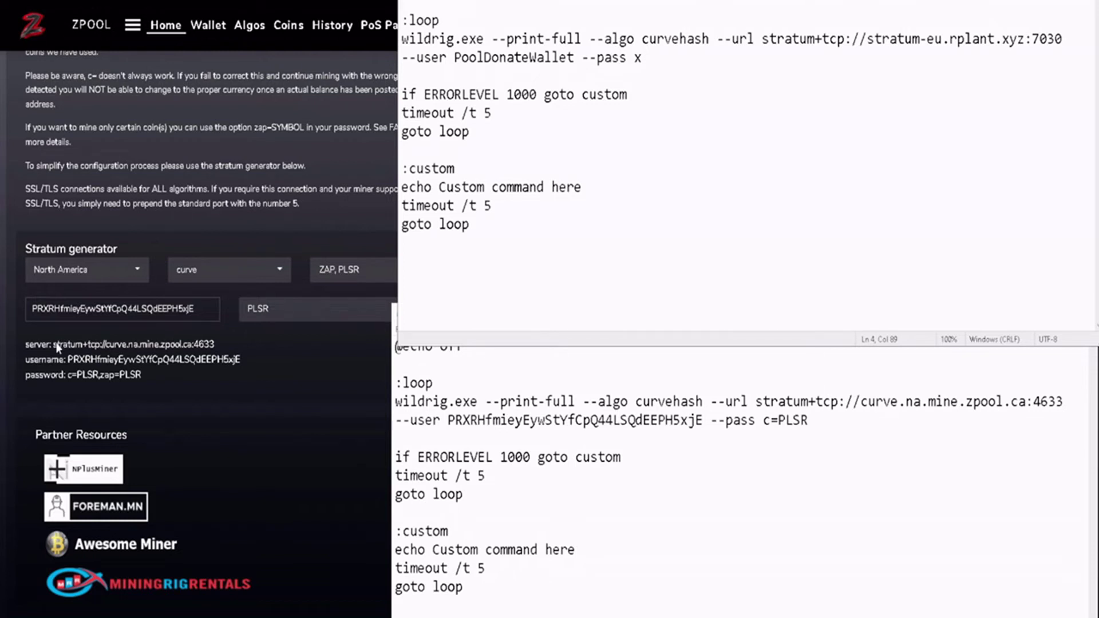
drag(54, 346, 221, 346)
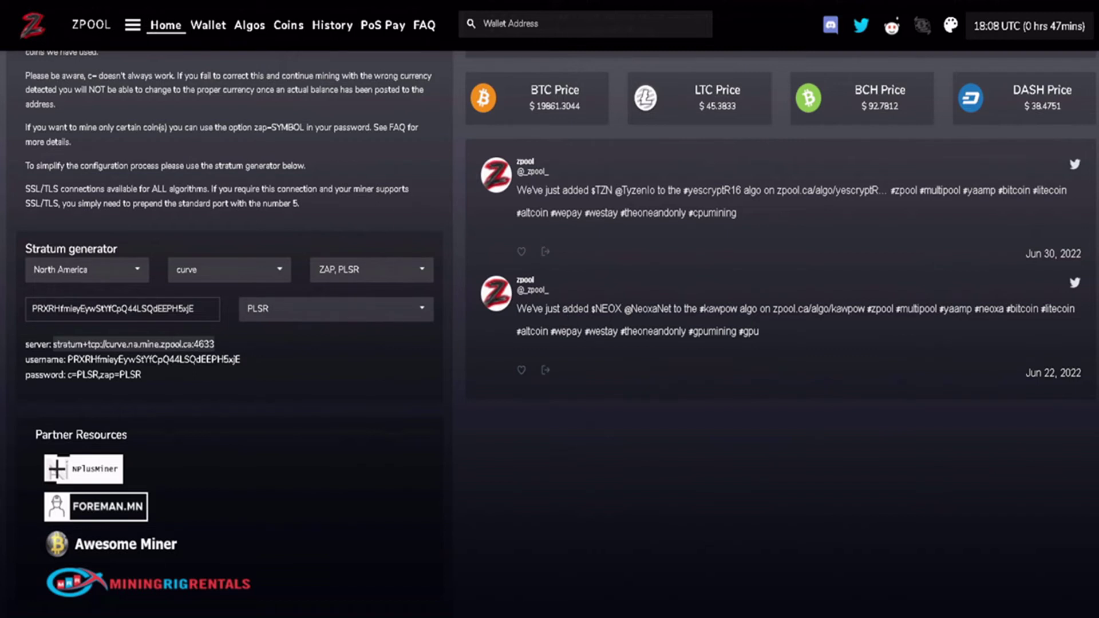
key(alt+Tab)
key(alt+Tab)
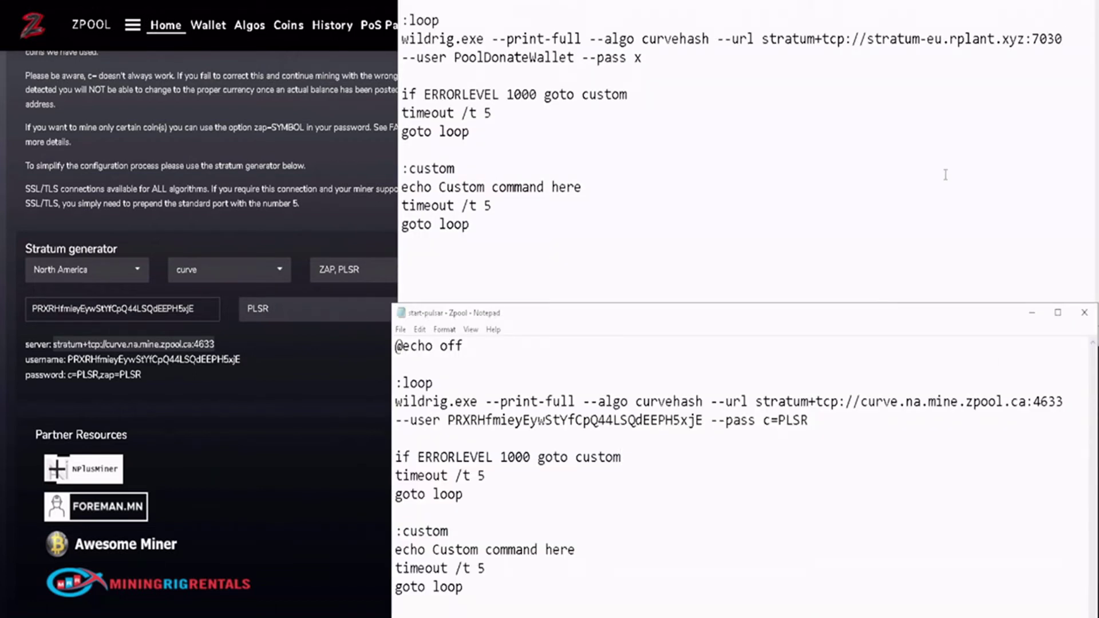
click(914, 167)
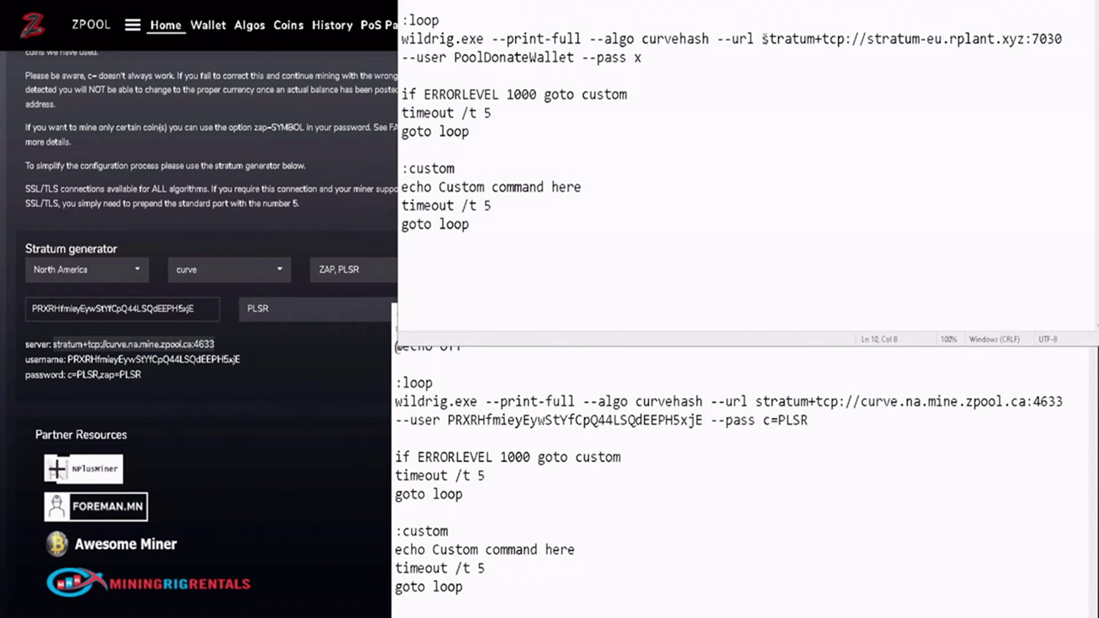
drag(762, 39, 1062, 39)
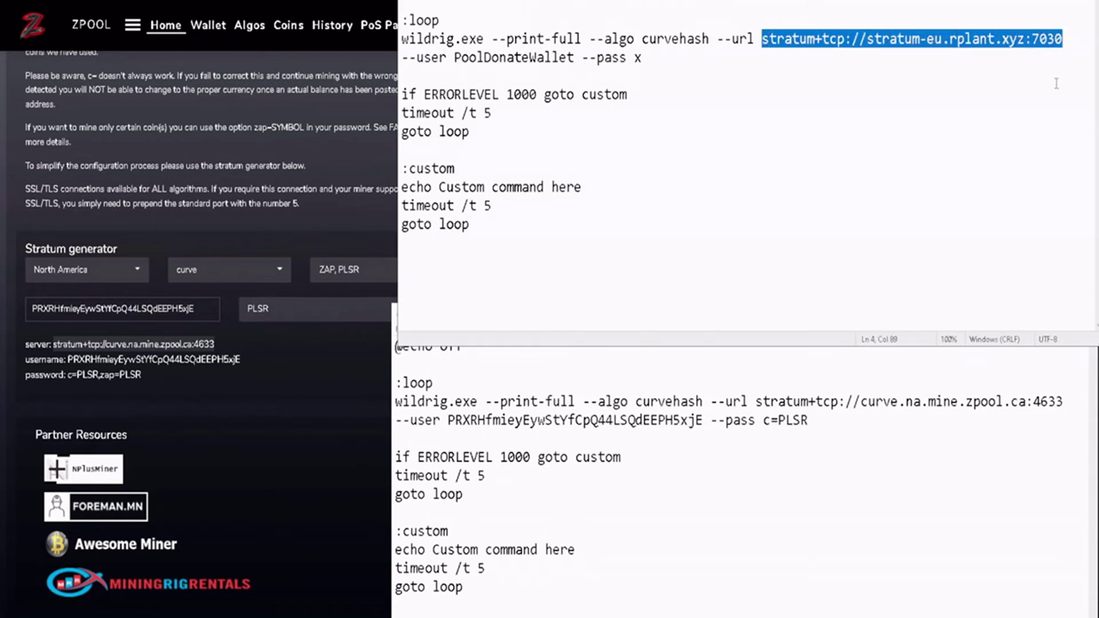
key(ctrl+v)
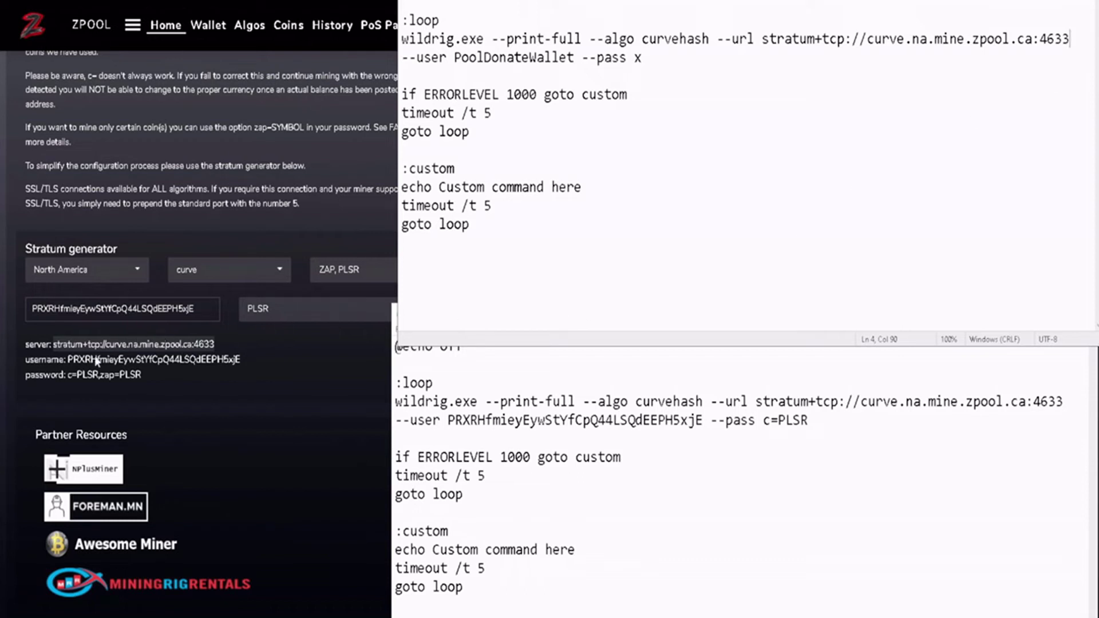
Replace --user PoolDonateWallet with the PLSR wallet address and copy the generated c=PLSR password.
click(70, 359)
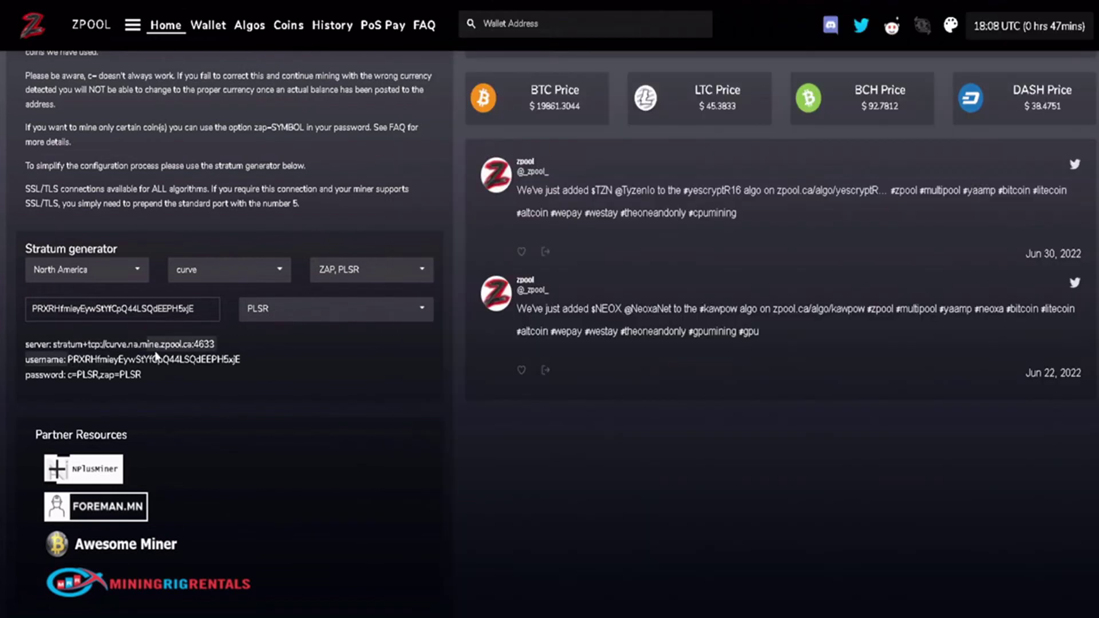
drag(155, 354, 241, 359)
key(ctrl+c)
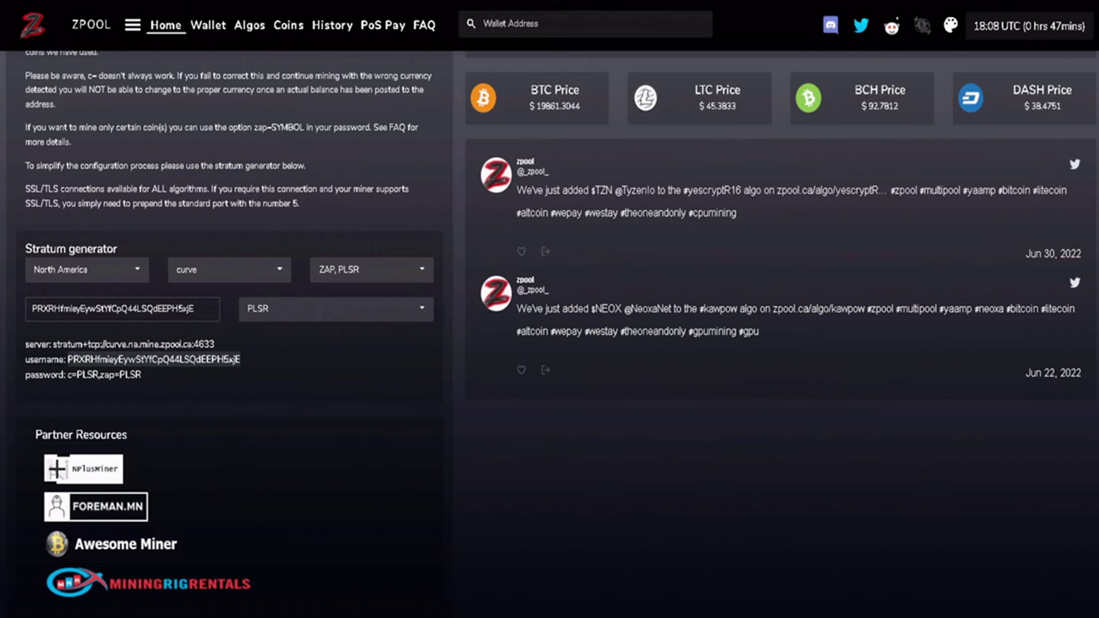
key(alt+Tab)
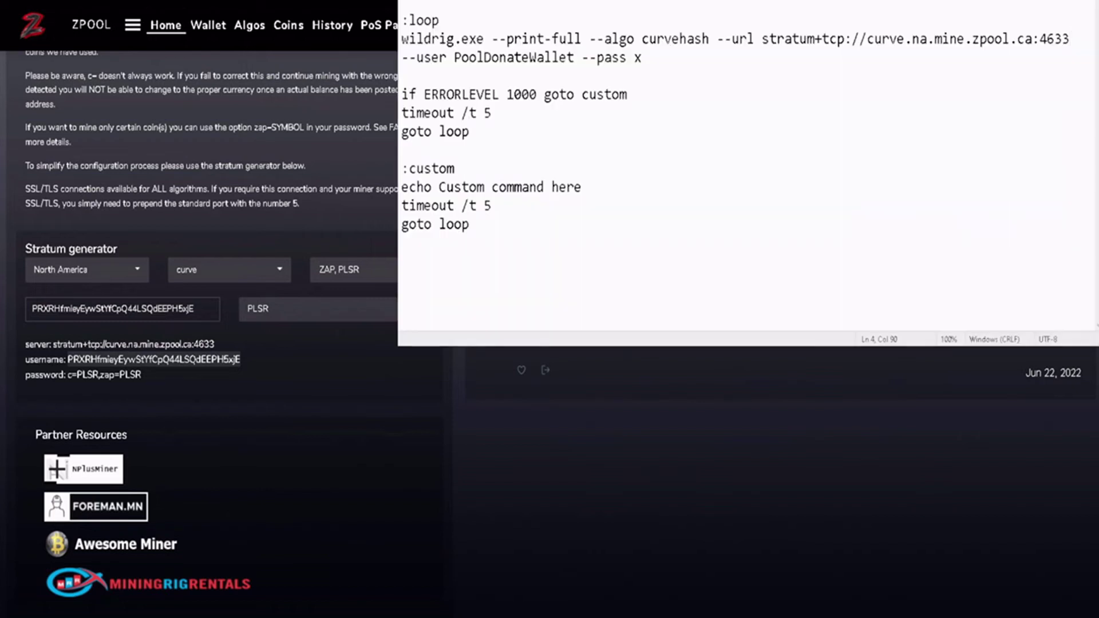
key(alt+Tab)
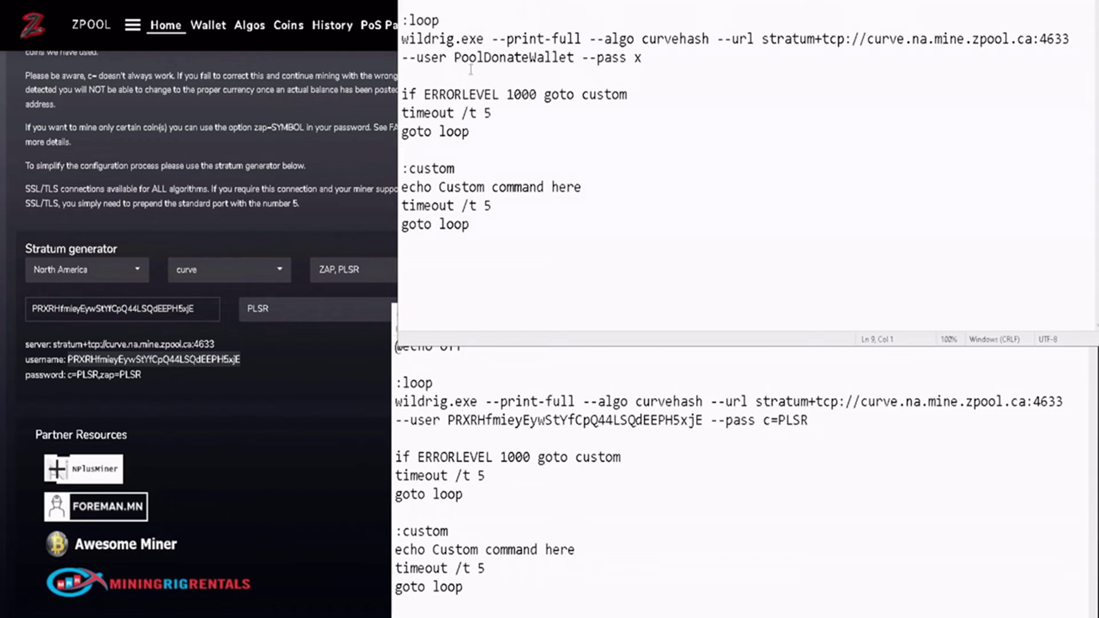
drag(456, 58, 575, 58)
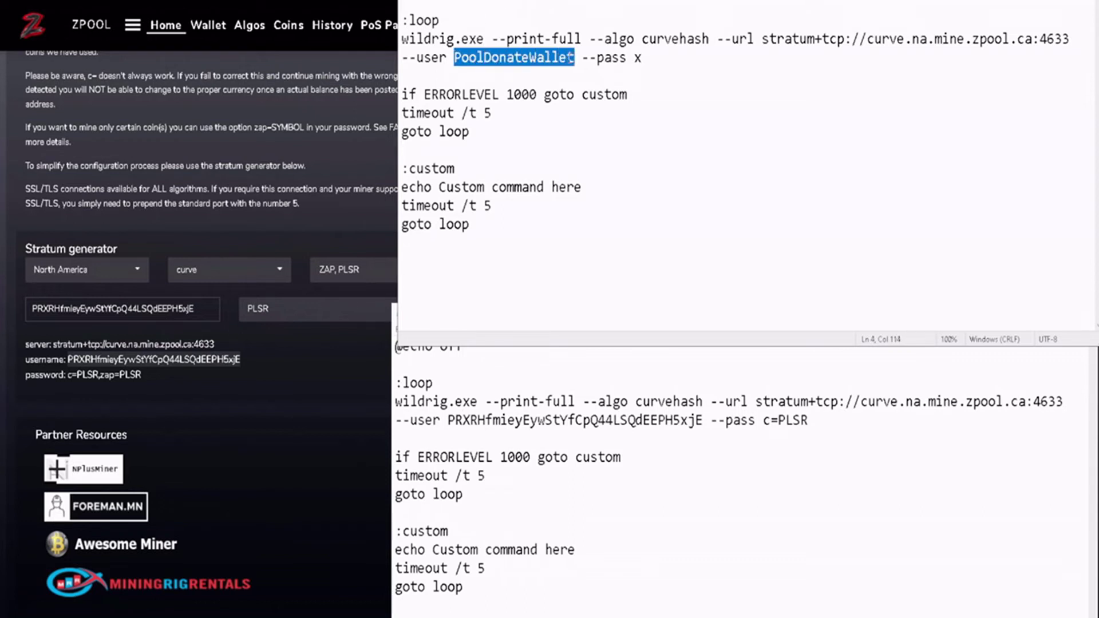
key(ctrl+v)
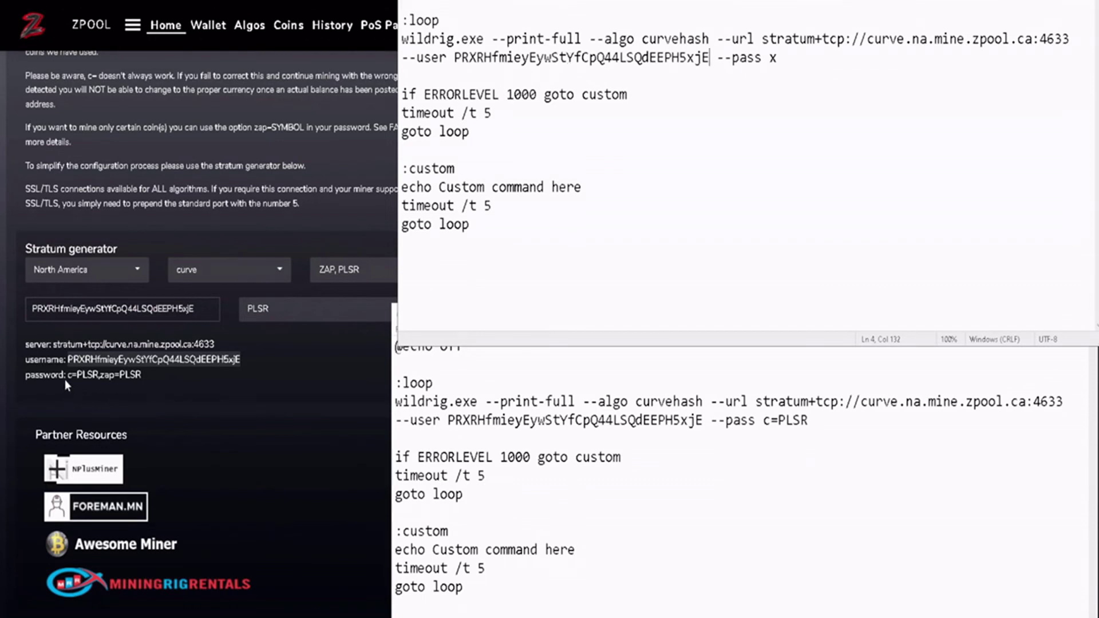
drag(66, 379, 101, 381)
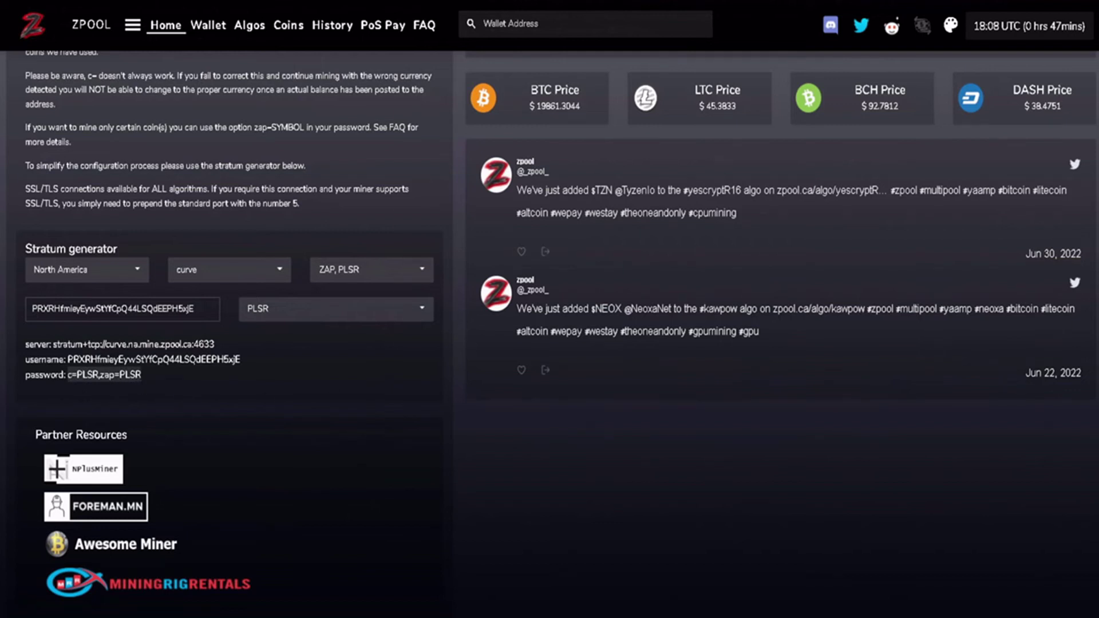
key(alt+Tab)
key(alt+Tab)
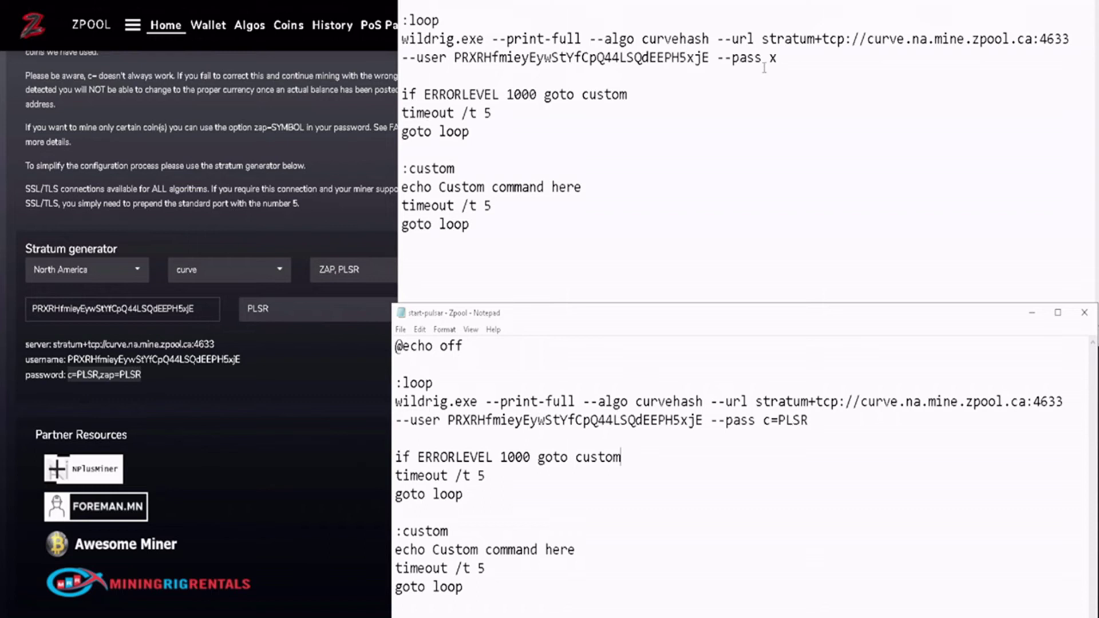
Change the --pass value from x to c=PLSR,zap=PLSR.
click(780, 59)
key(BackSpace)
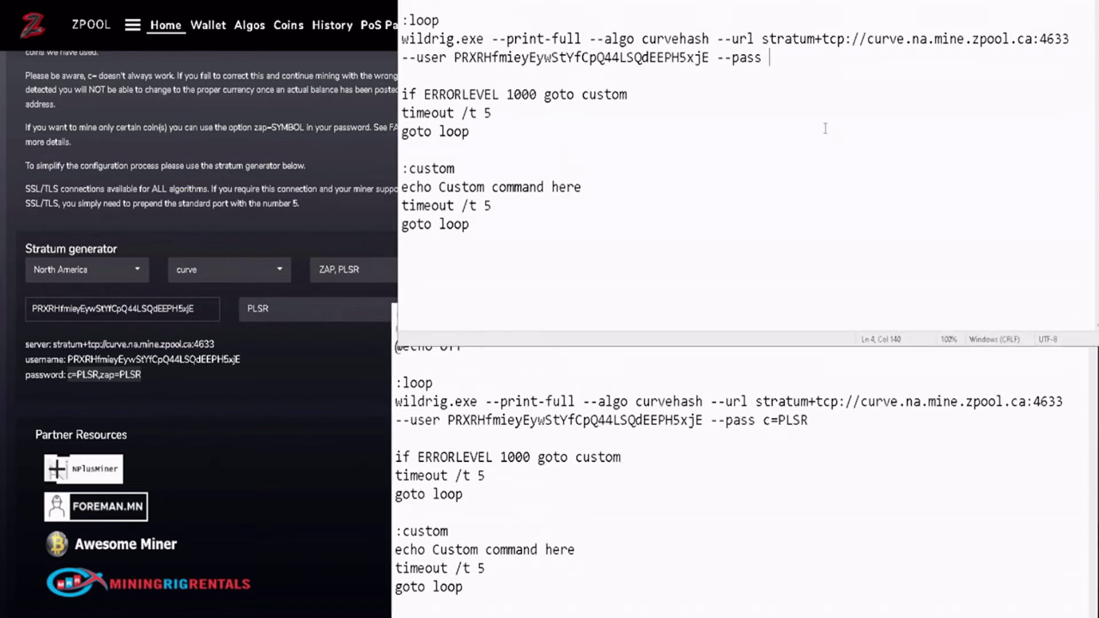
text(c=PLSR,zap=PLSR)
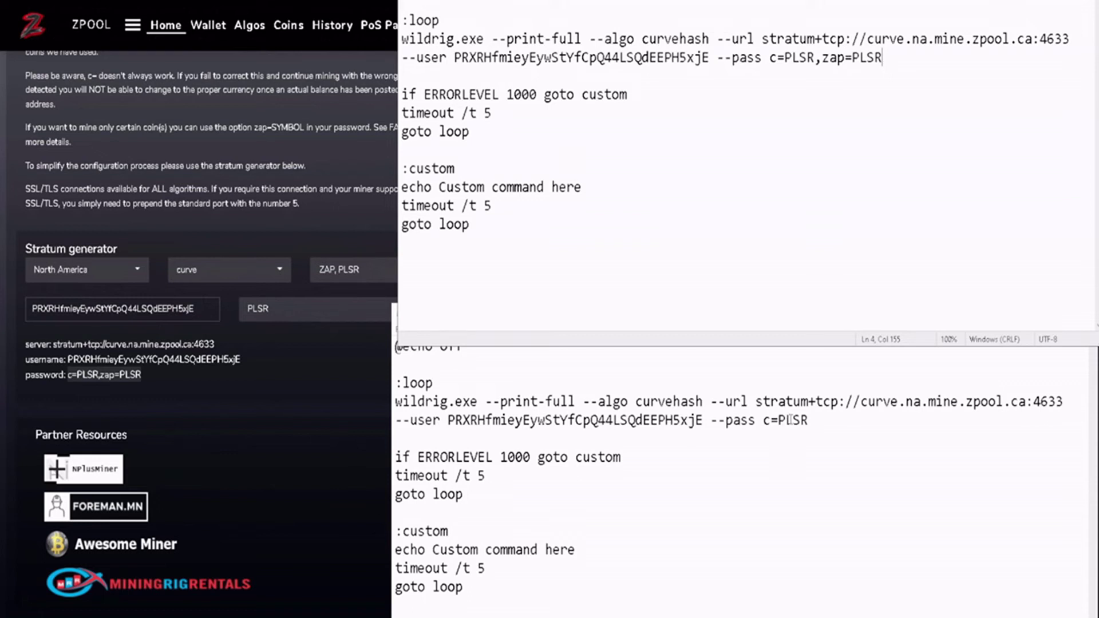
Save the copied batch file and close both Notepad windows.
click(778, 475)
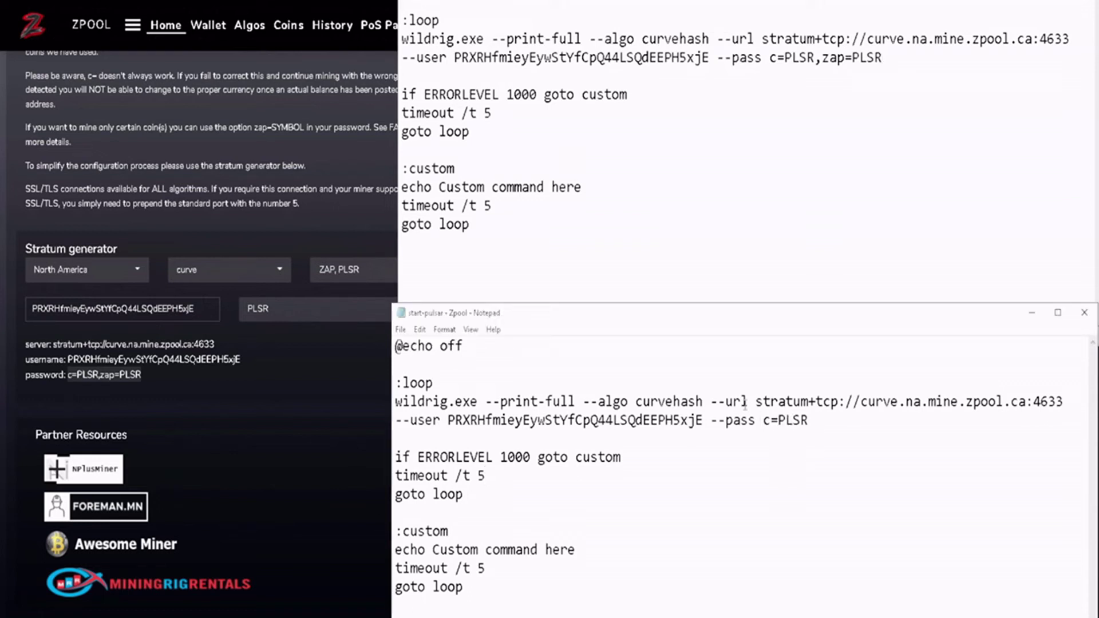
click(809, 203)
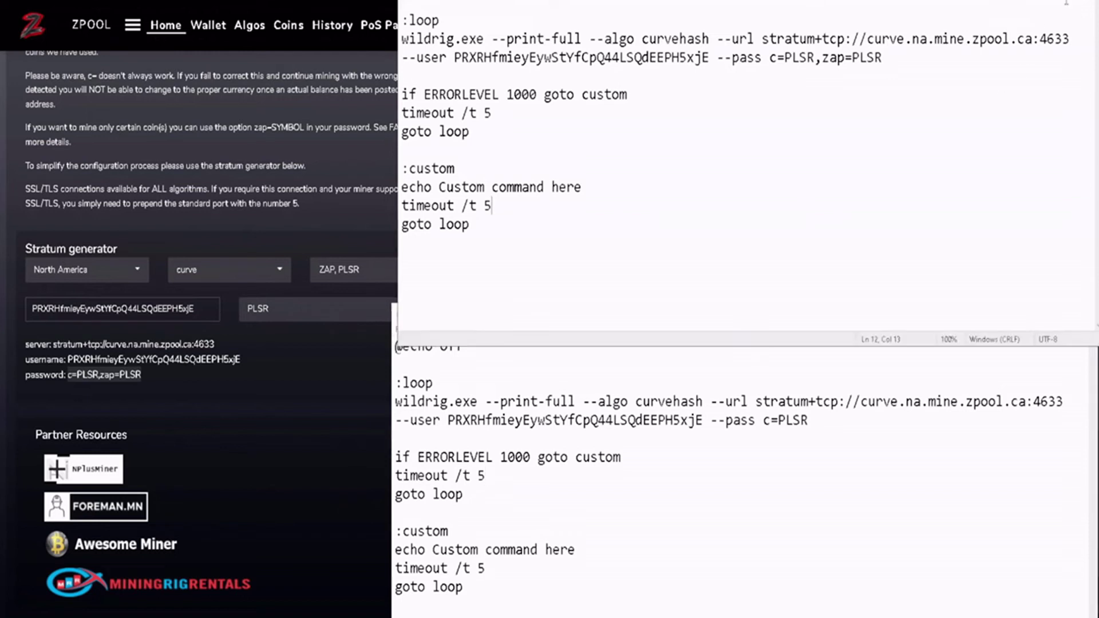
key(alt+F4)
click(522, 299)
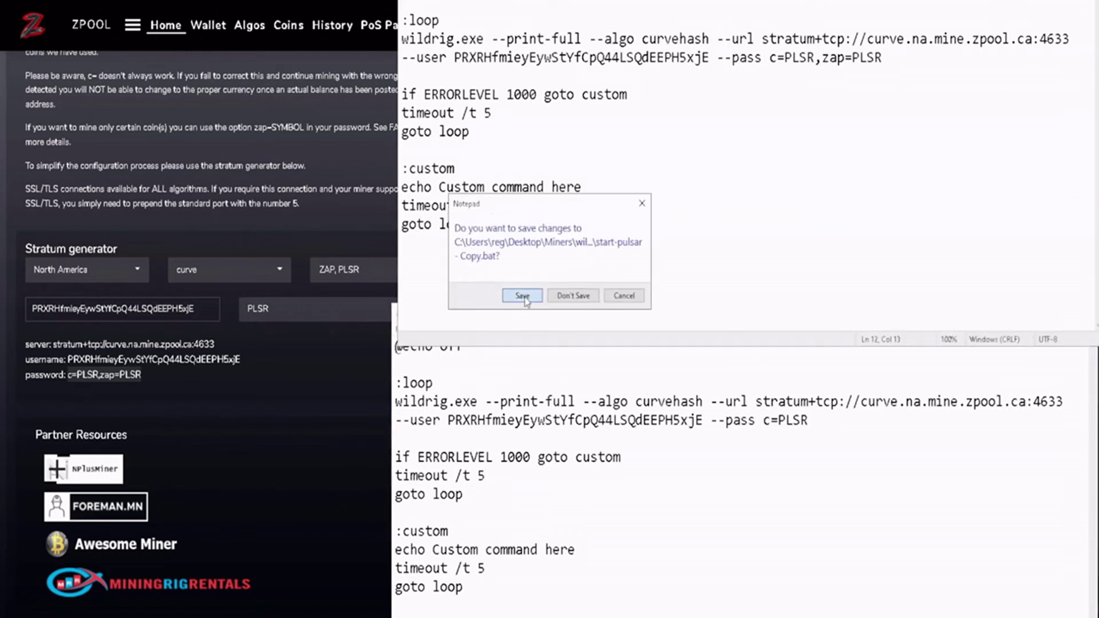
click(1084, 313)
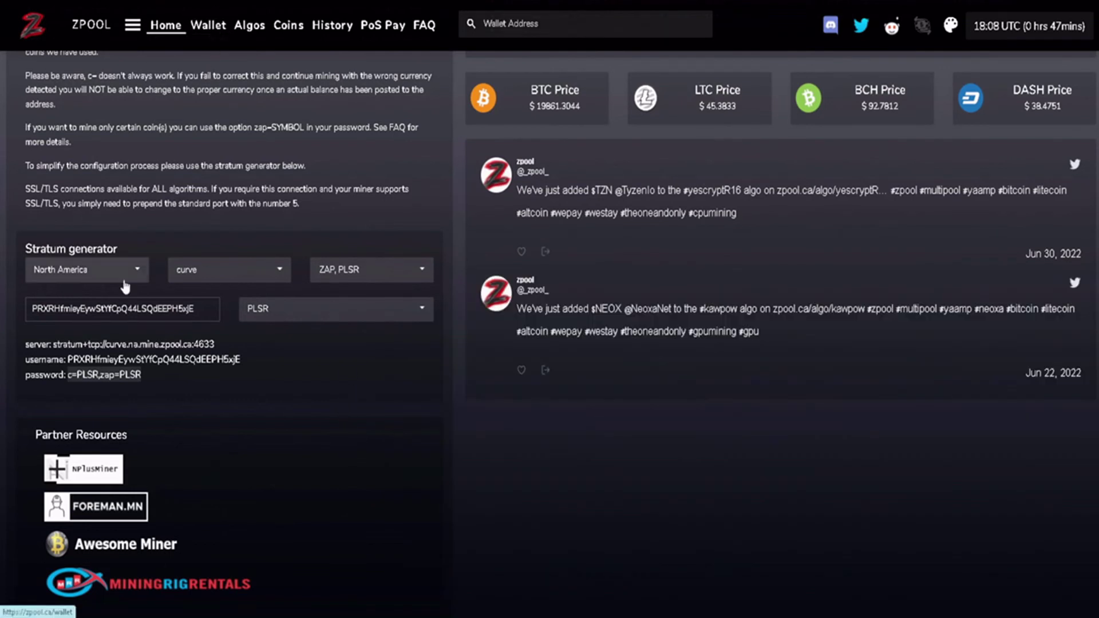
Look up the PLSR wallet address on zpool's Wallet page to view its balance and hashrate.
drag(201, 309, 15, 311)
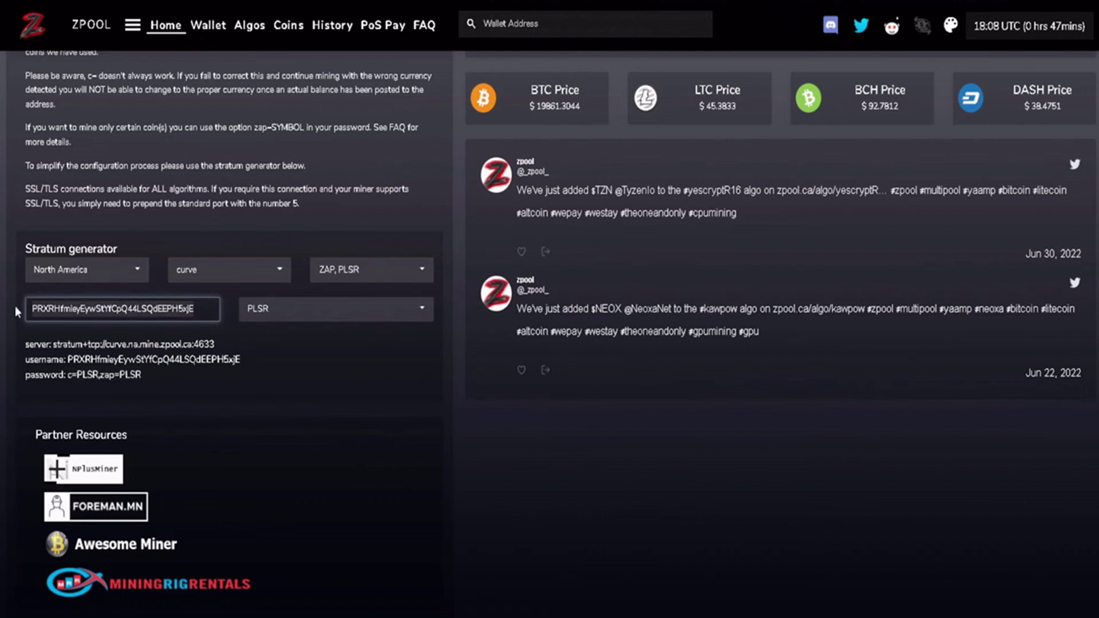
click(220, 32)
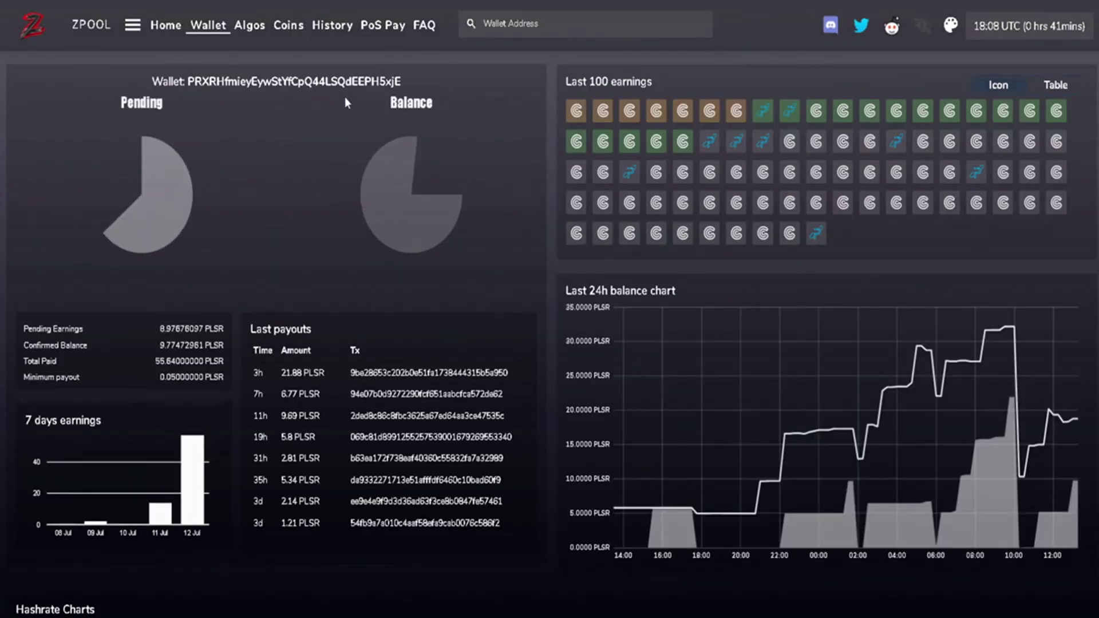
click(537, 22)
key(ctrl+v)
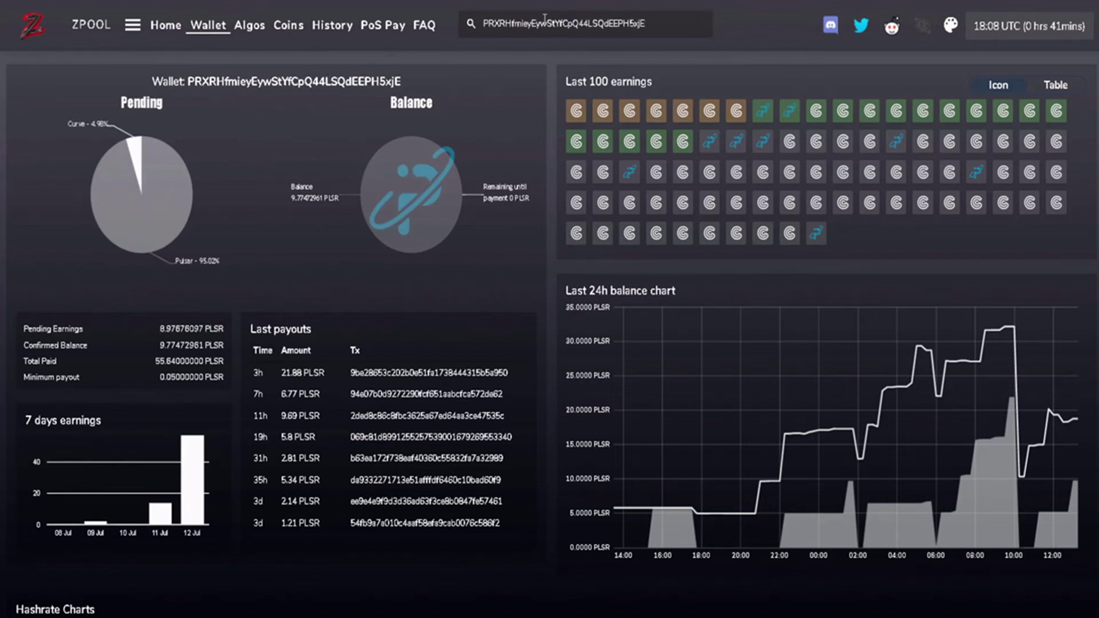
key(Return)
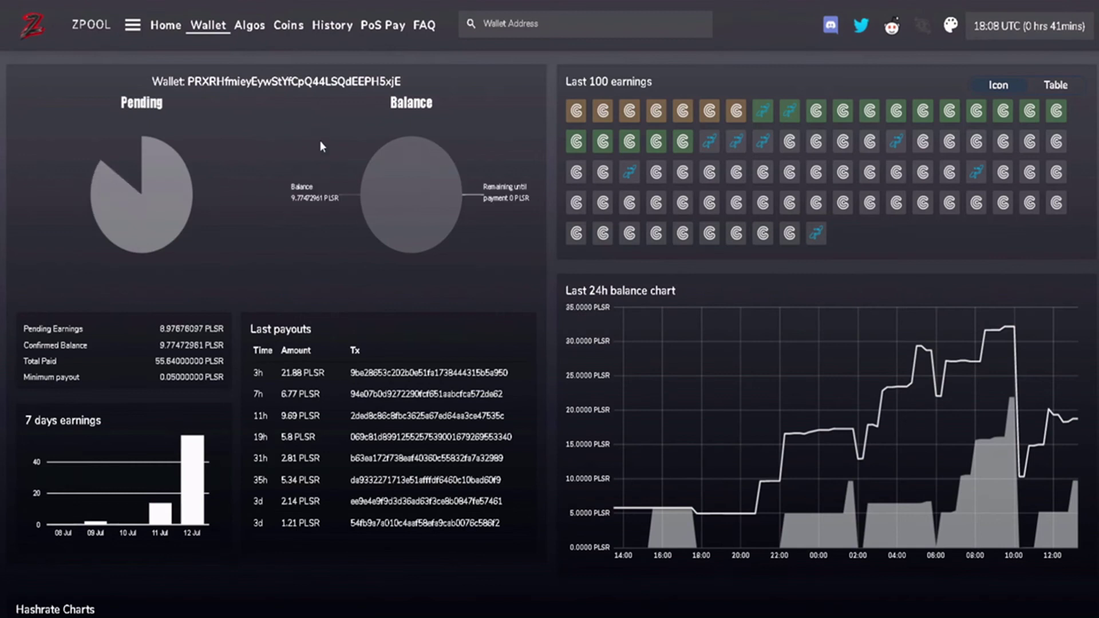
scroll(253, 183, down, 5)
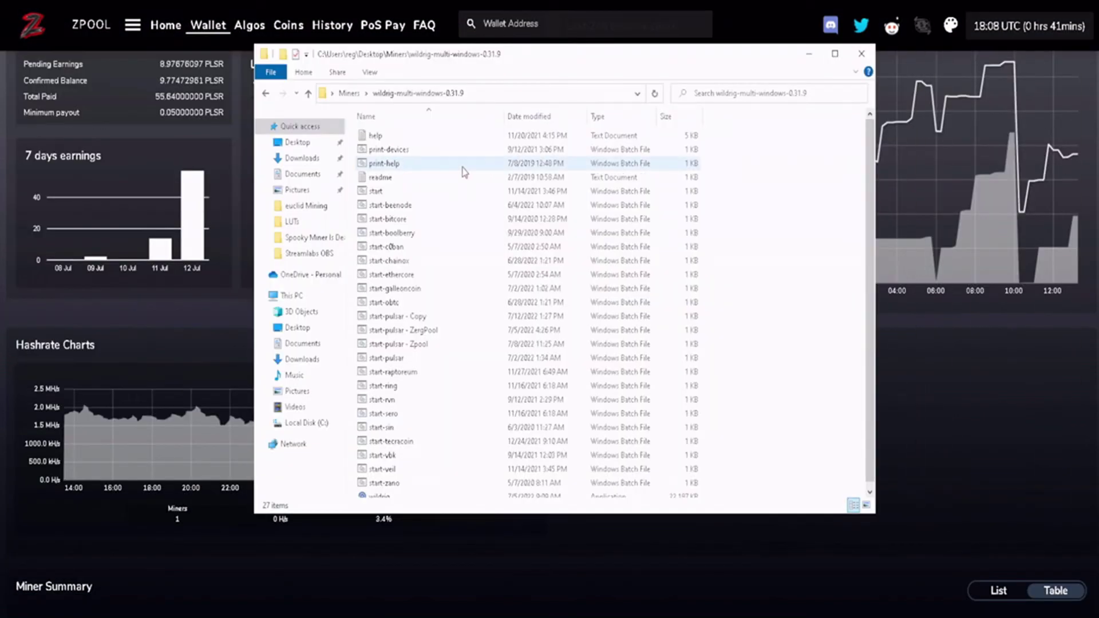
Launch start-pulsar - Copy.bat, close the miner folder, and minimize the Pulsar wallet.
click(415, 317)
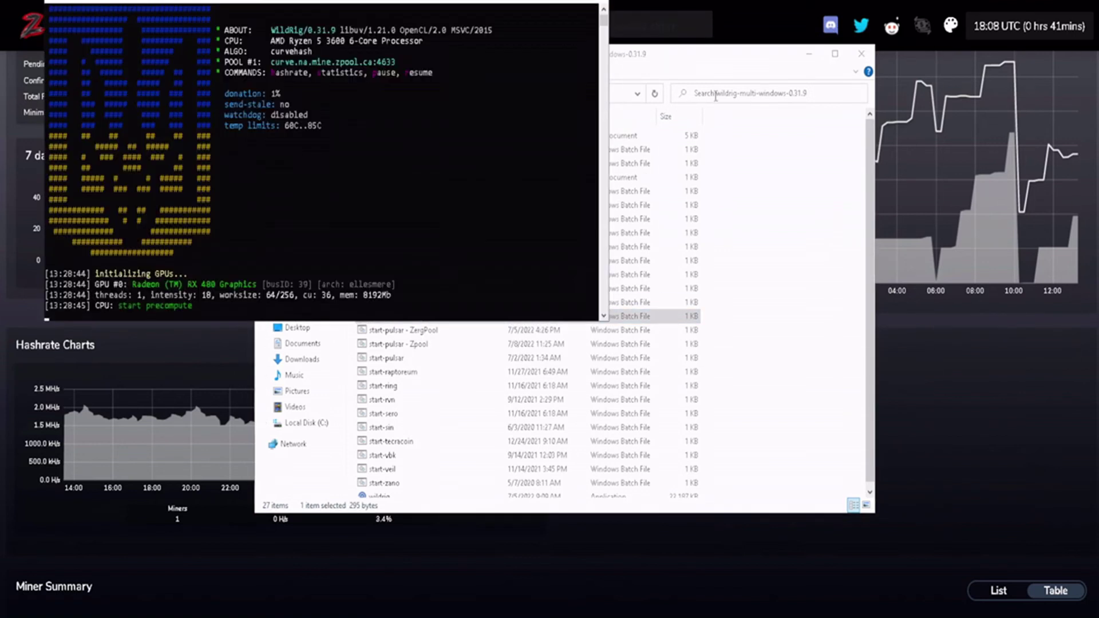
click(862, 54)
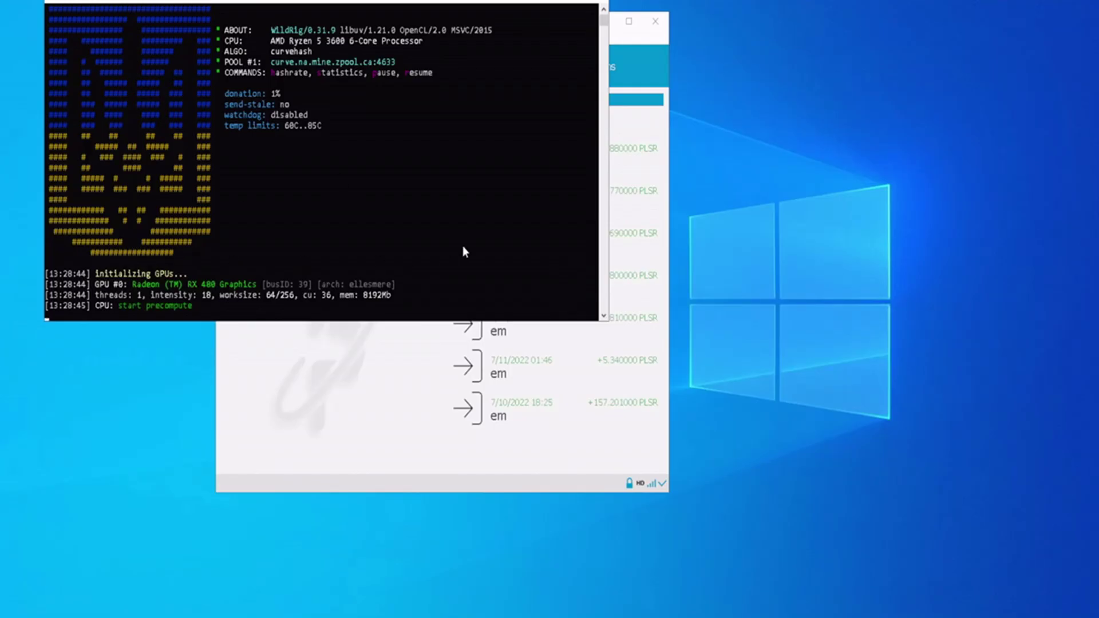
click(326, 419)
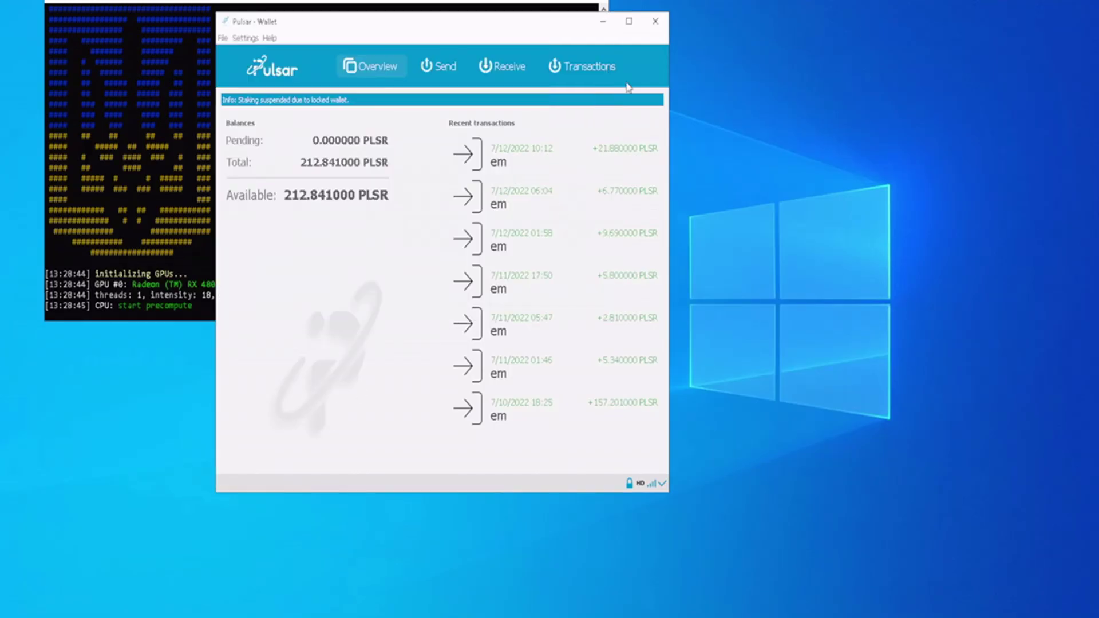
click(605, 23)
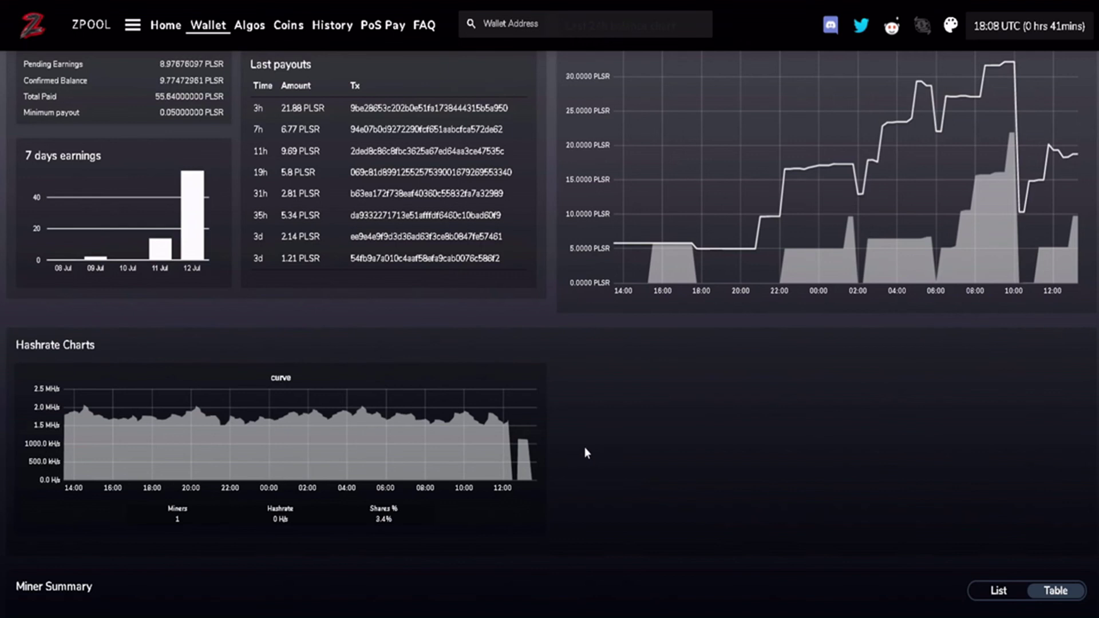
Check the miner console, then reload the zpool wallet to confirm WildRig/0.31.9W at 612.8 kH/s.
scroll(585, 448, up, 5)
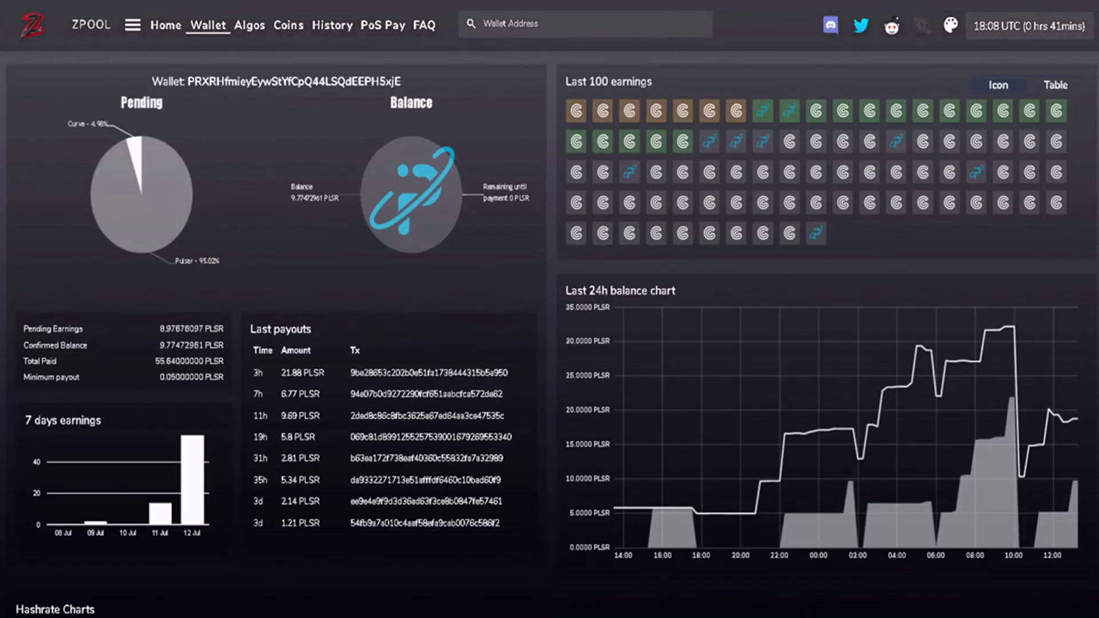
key(alt+Tab)
key(F5)
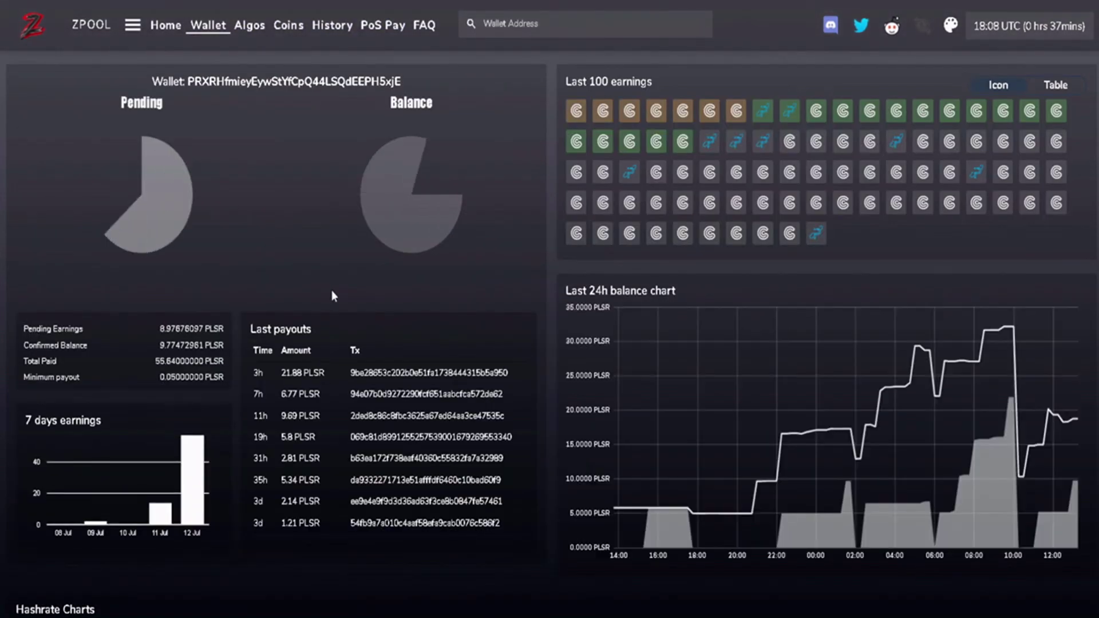
scroll(332, 291, down, 5)
scroll(332, 292, up, 2)
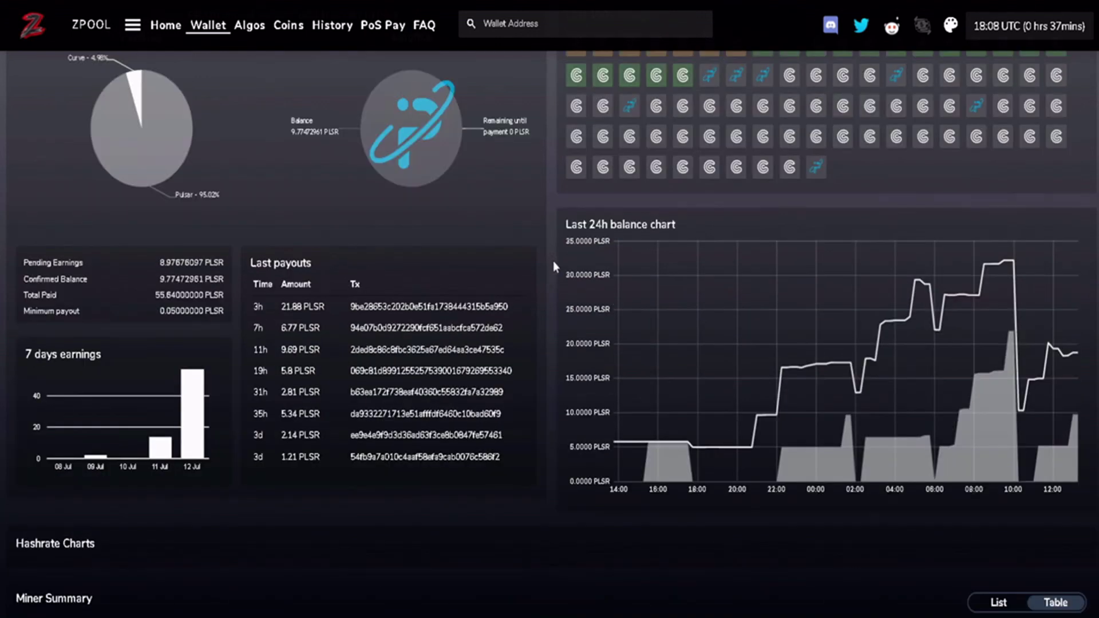
scroll(553, 261, down, 4)
scroll(553, 261, down, 4)
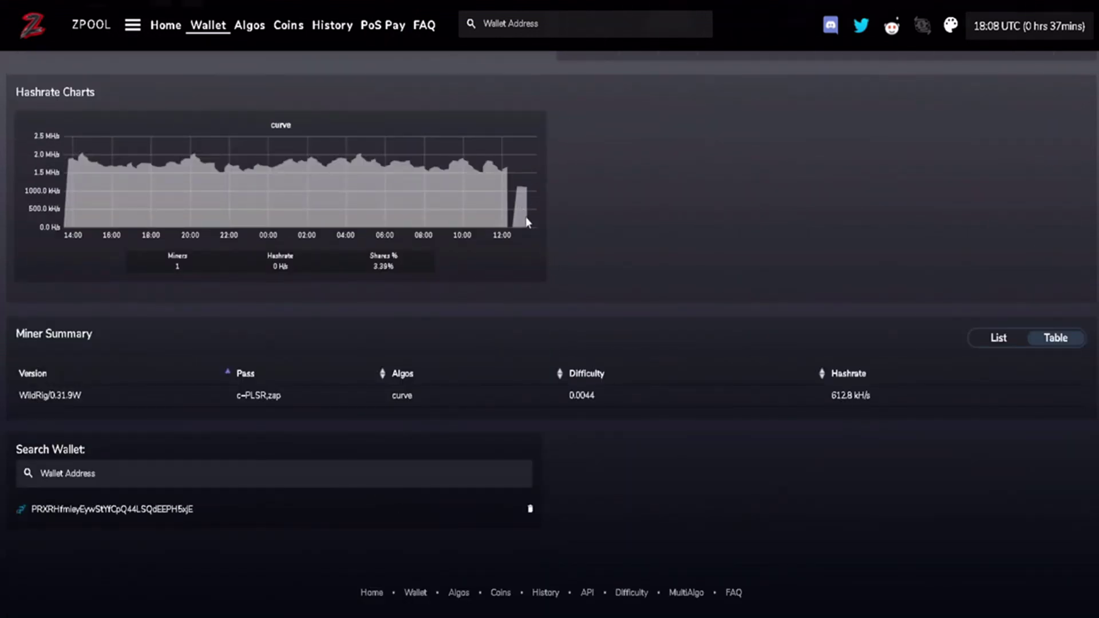